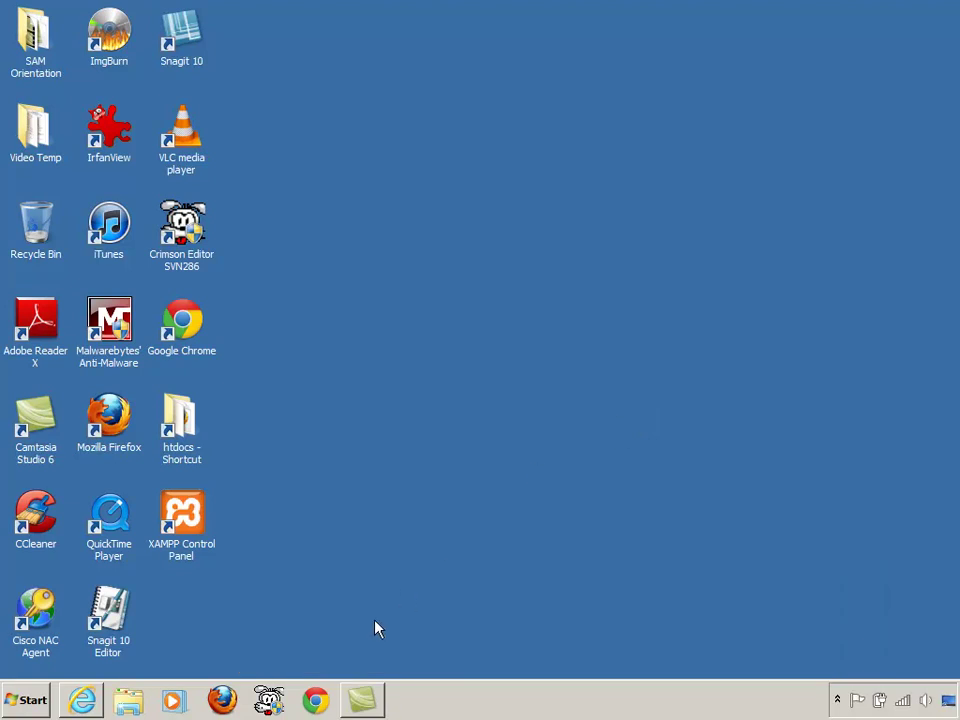
- Switch to Internet Explorer and examine the .docx extension in the required submission file name on the SAM assignment page
click(82, 700)
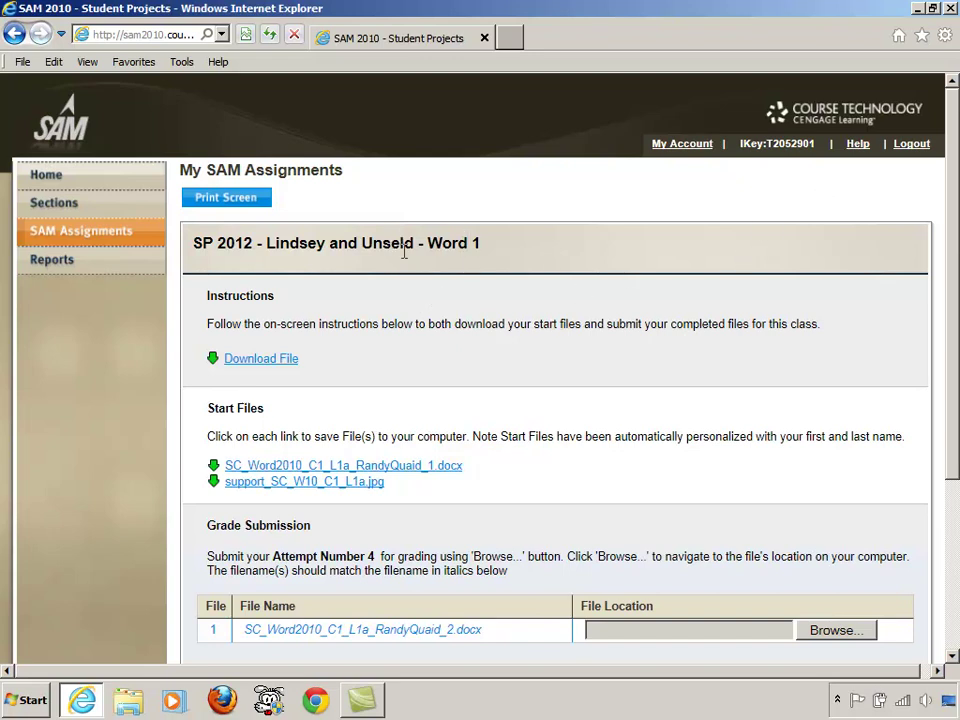
scroll(783, 467, down, 3)
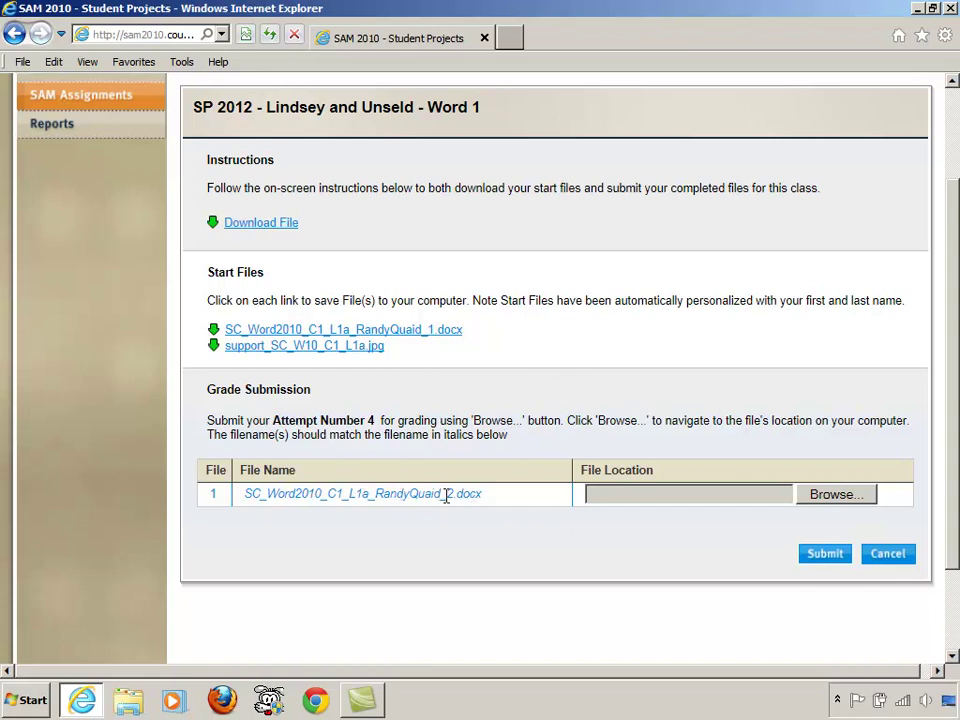
drag(456, 493, 479, 545)
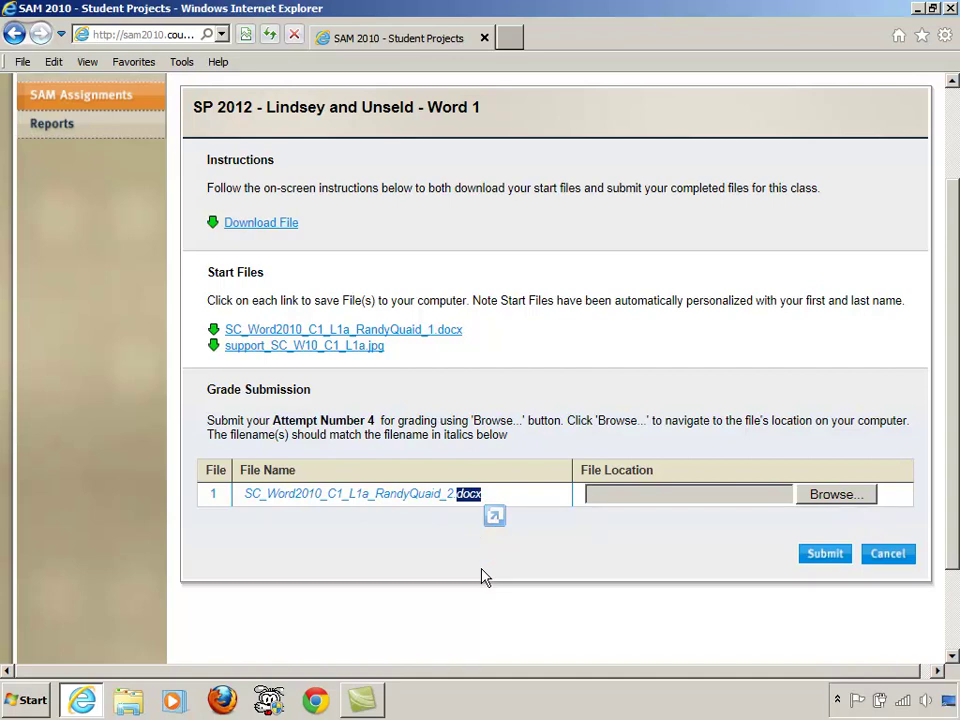
mouse_move(484, 577)
mouse_down()
mouse_move(476, 553)
mouse_move(467, 568)
mouse_move(476, 600)
mouse_up()
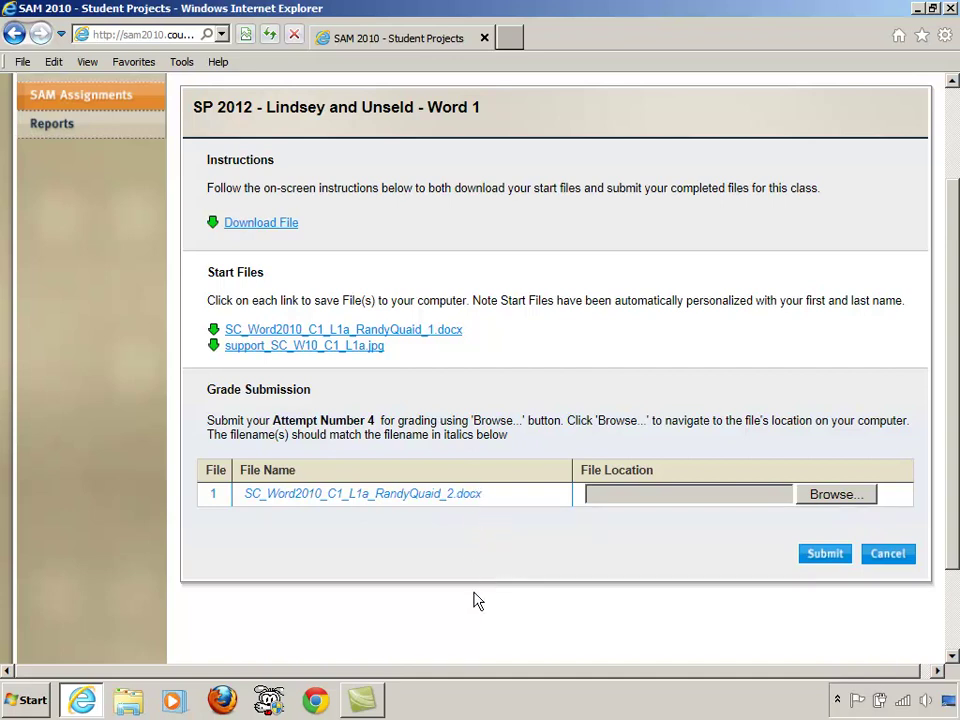
drag(457, 493, 491, 612)
drag(458, 494, 502, 614)
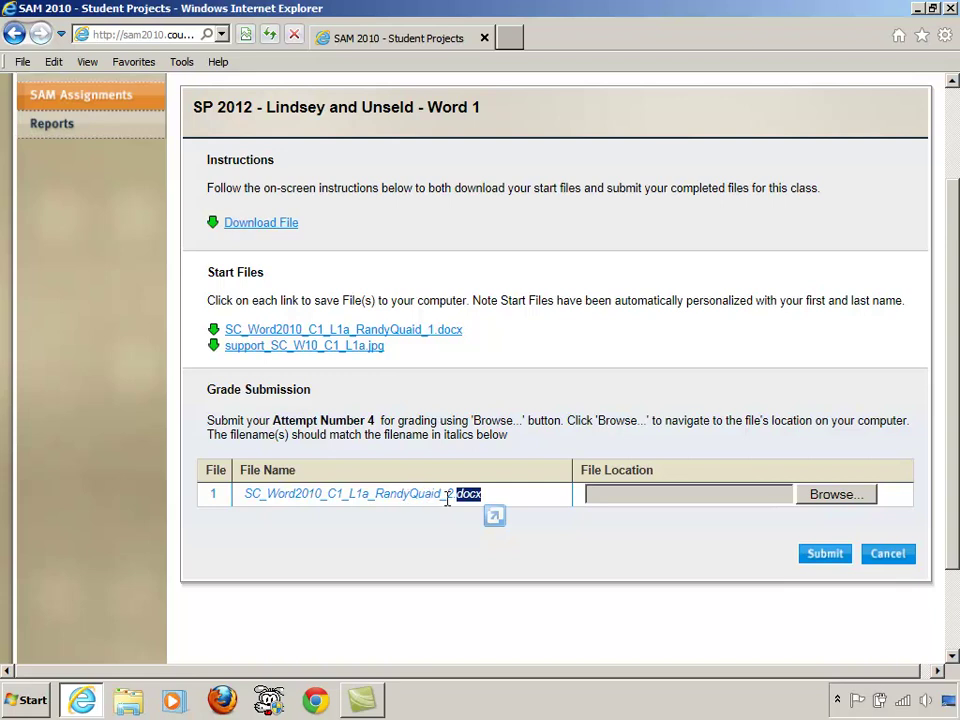
click(489, 544)
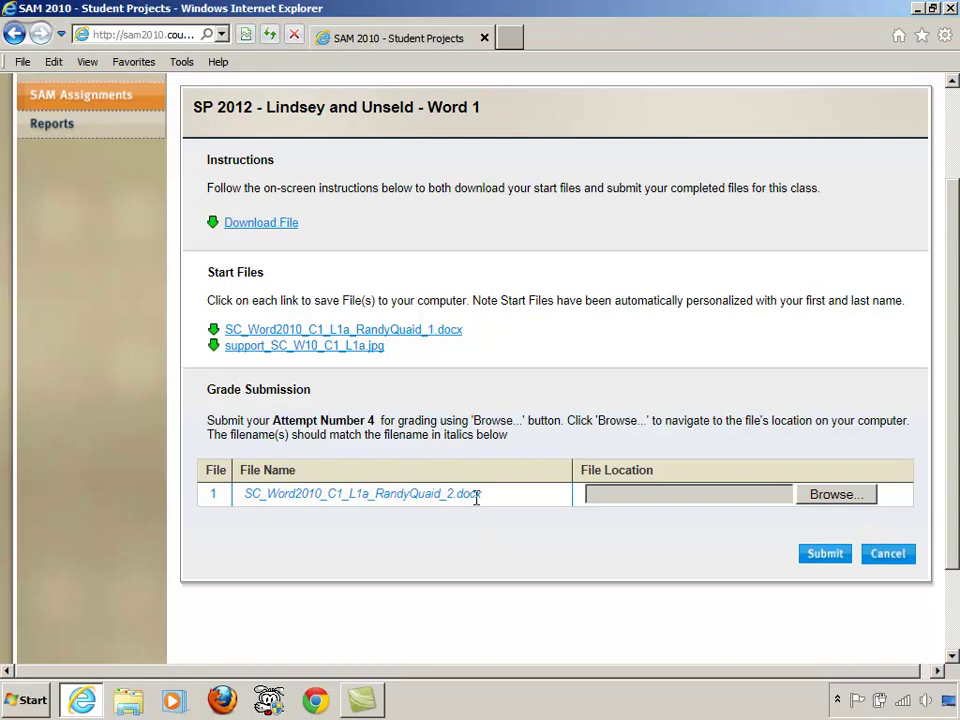
drag(455, 493, 483, 493)
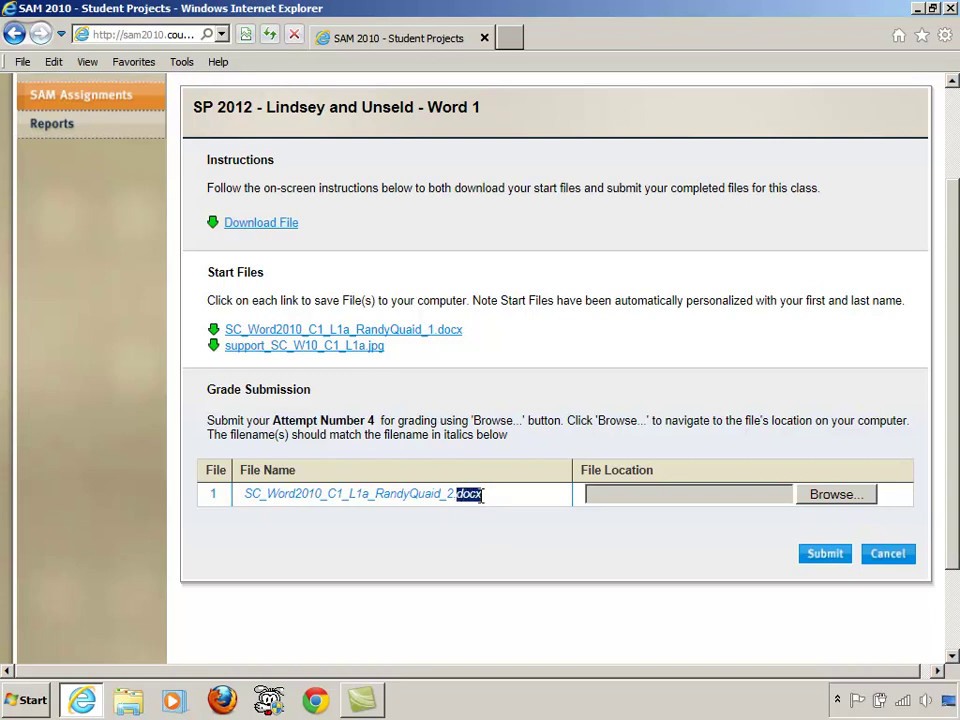
click(476, 607)
- Download and save the Word start file ending in _1.docx, and show the desktop
click(443, 336)
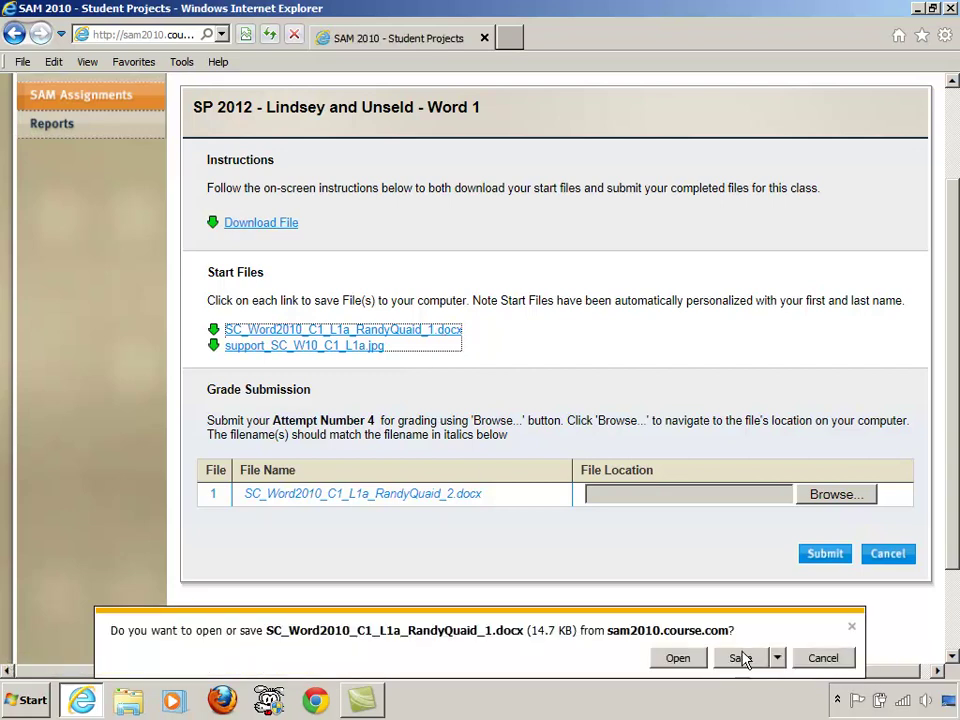
click(740, 658)
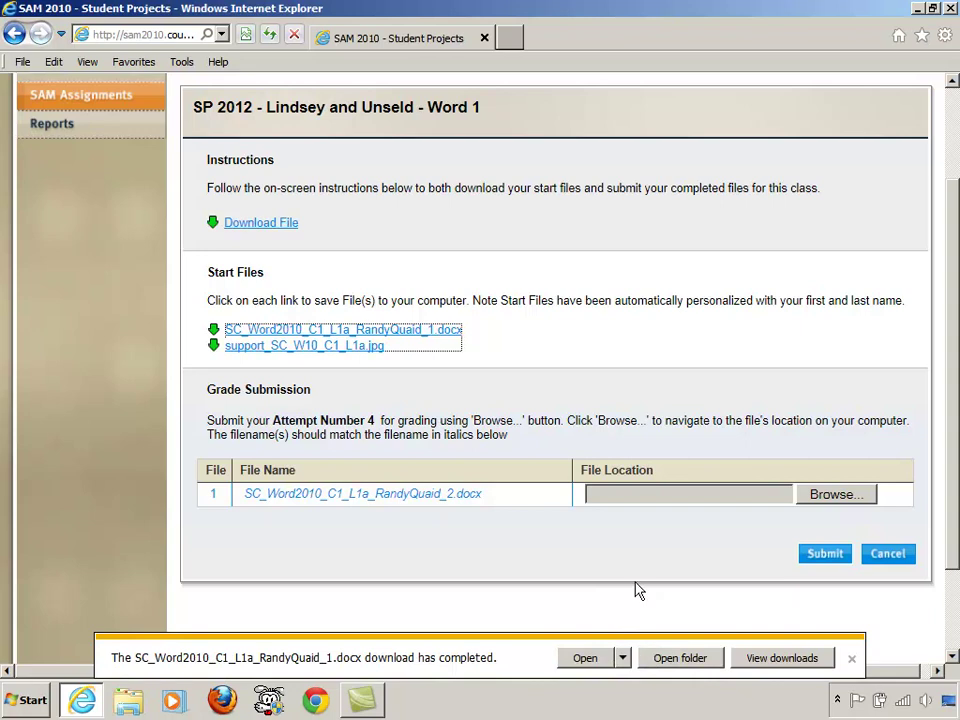
key(super+d)
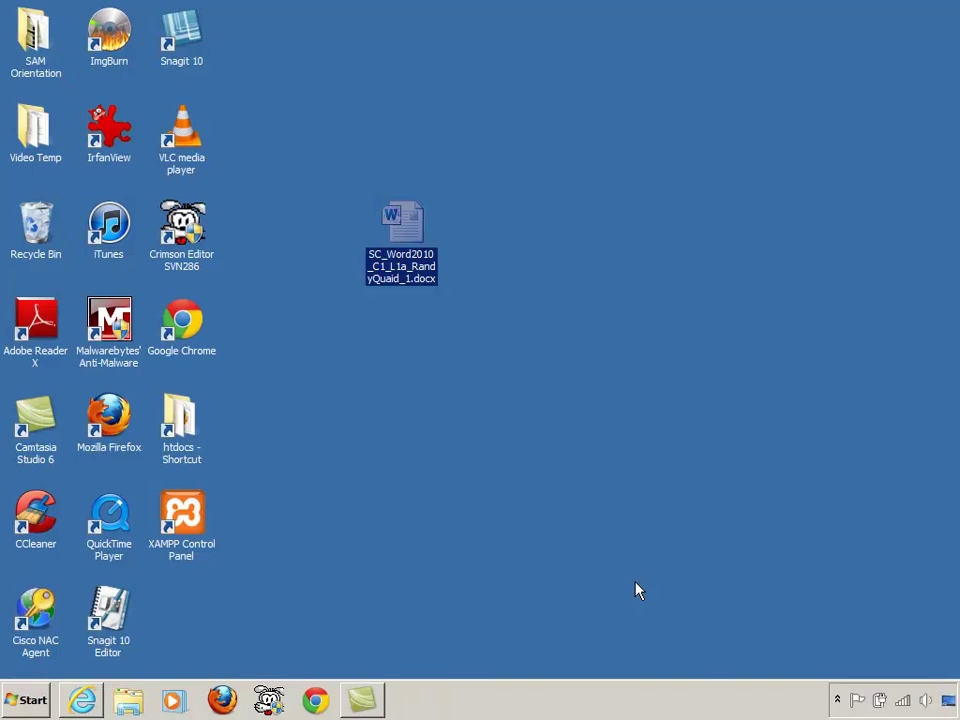
click(637, 436)
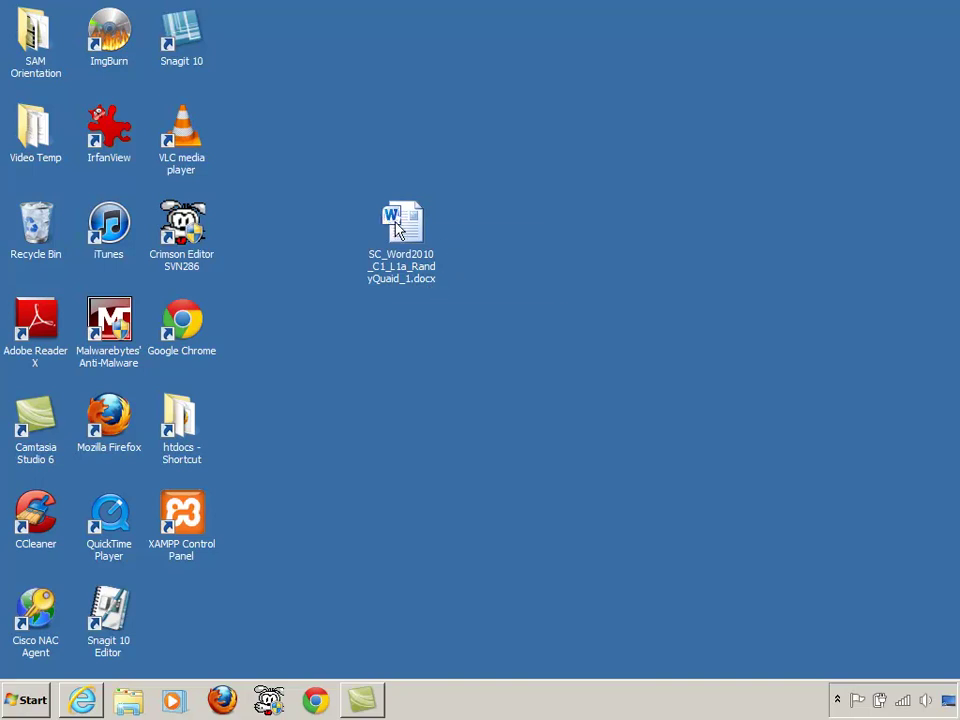
- Check the full file name and extension of the downloaded Word document on the desktop
mouse_move(395, 235)
click(421, 288)
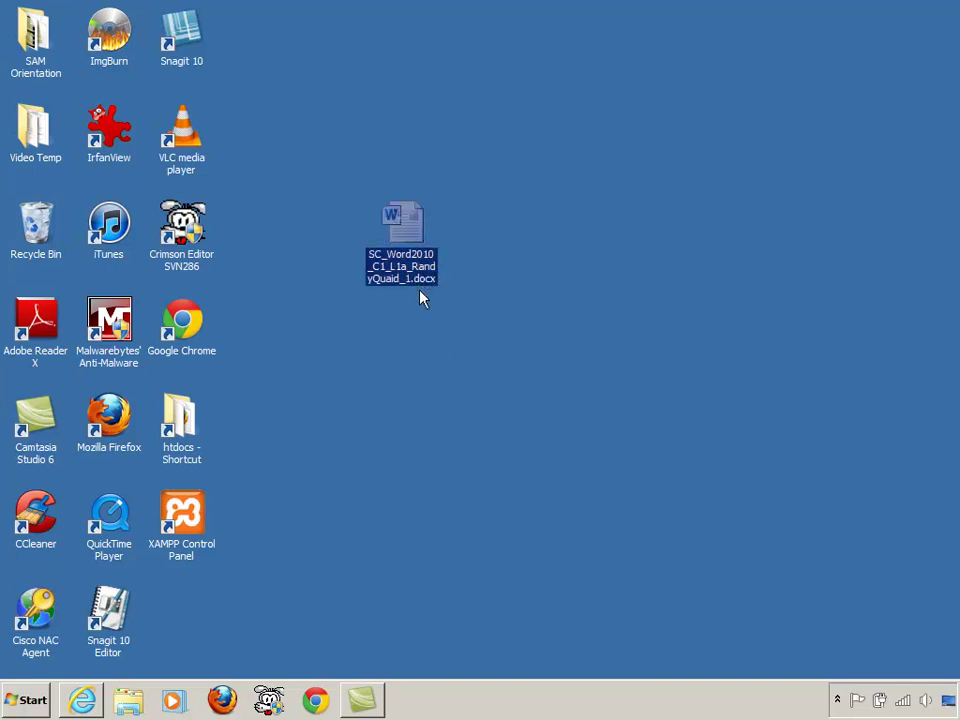
click(415, 356)
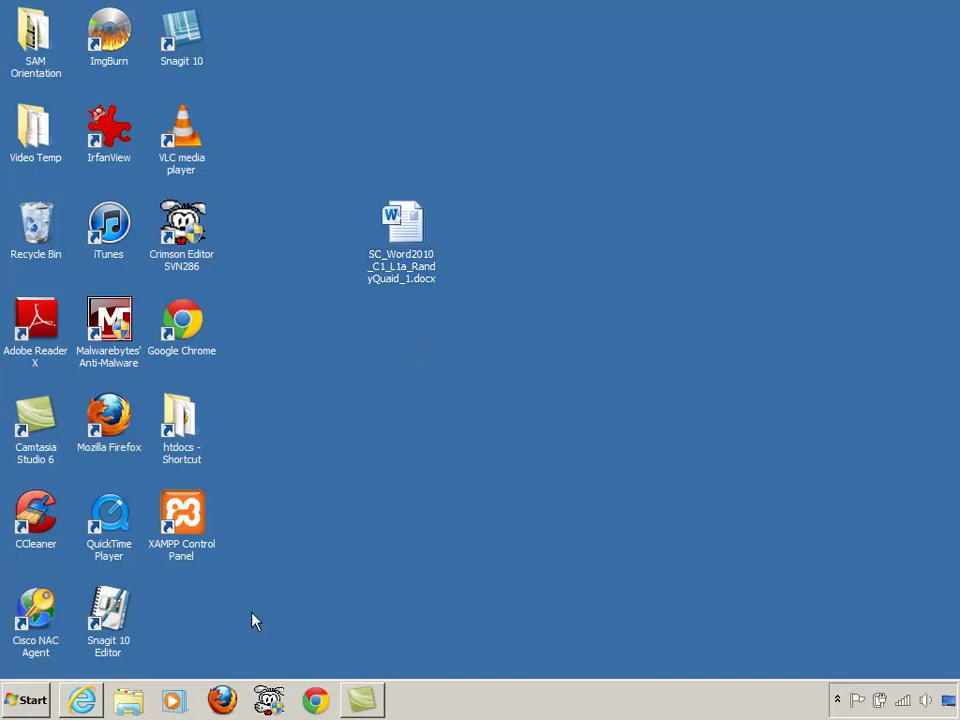
- Set the Computer window's folder options to hide extensions for known file types, and close the window
click(33, 700)
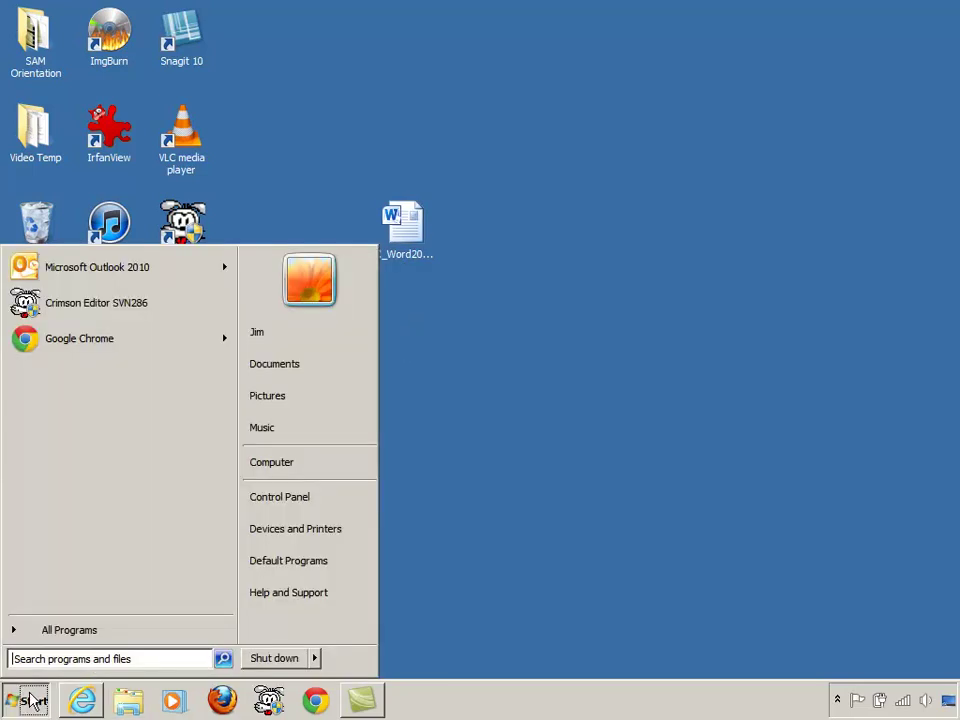
click(296, 472)
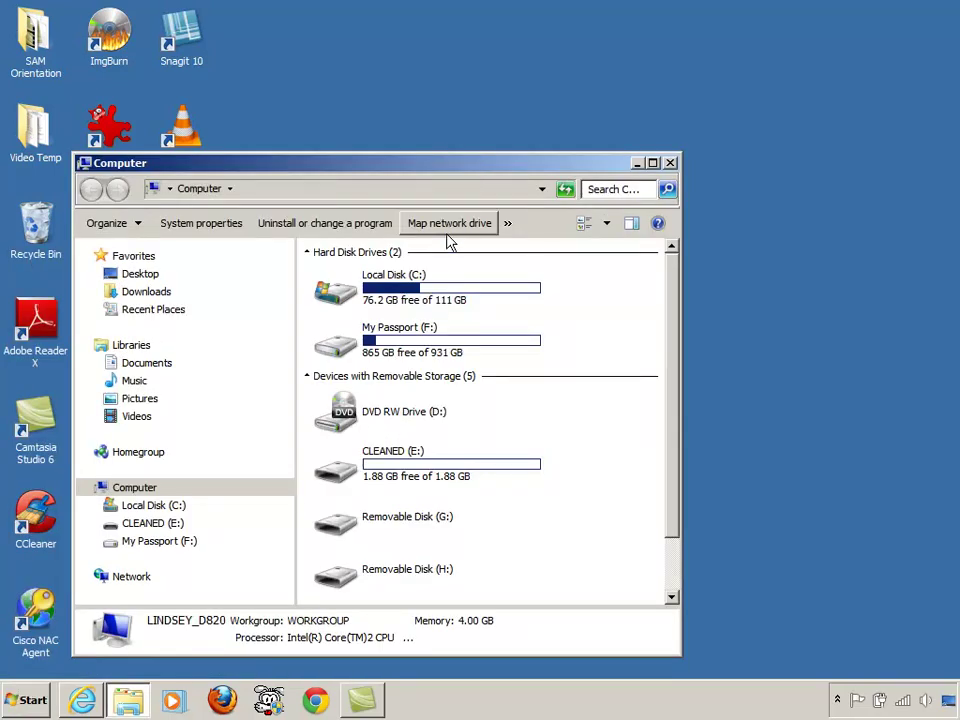
drag(450, 169, 582, 89)
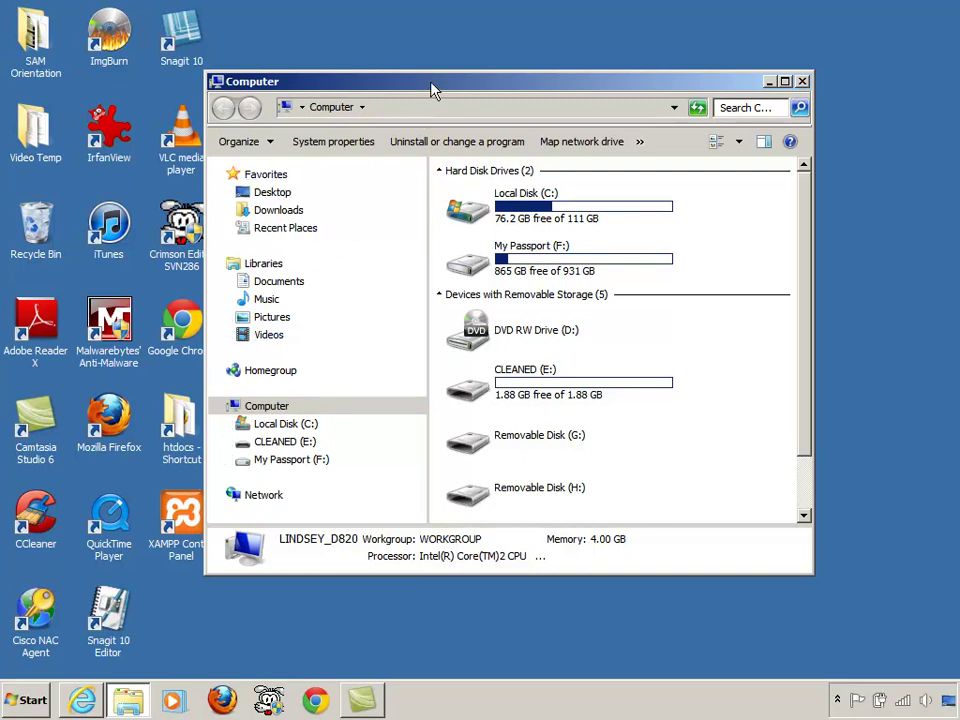
click(246, 144)
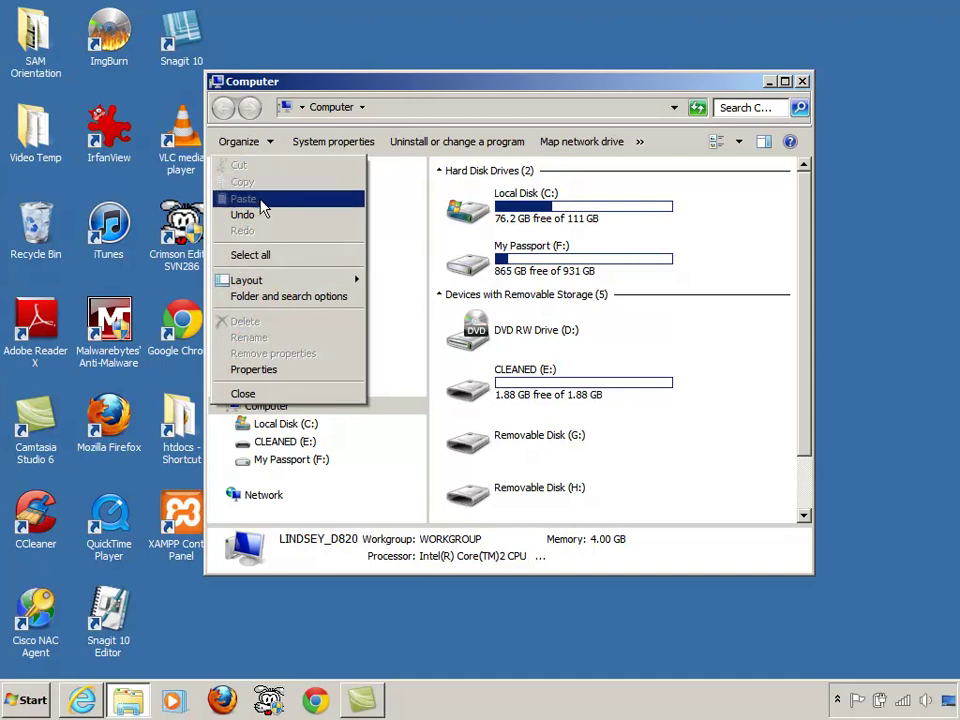
click(275, 303)
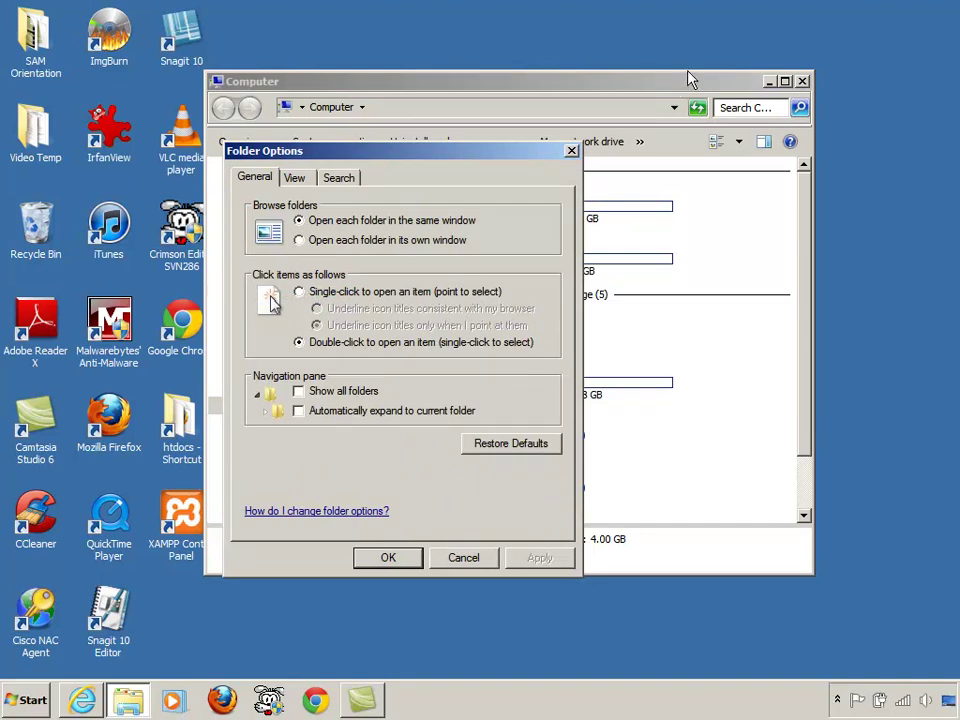
drag(457, 152, 521, 114)
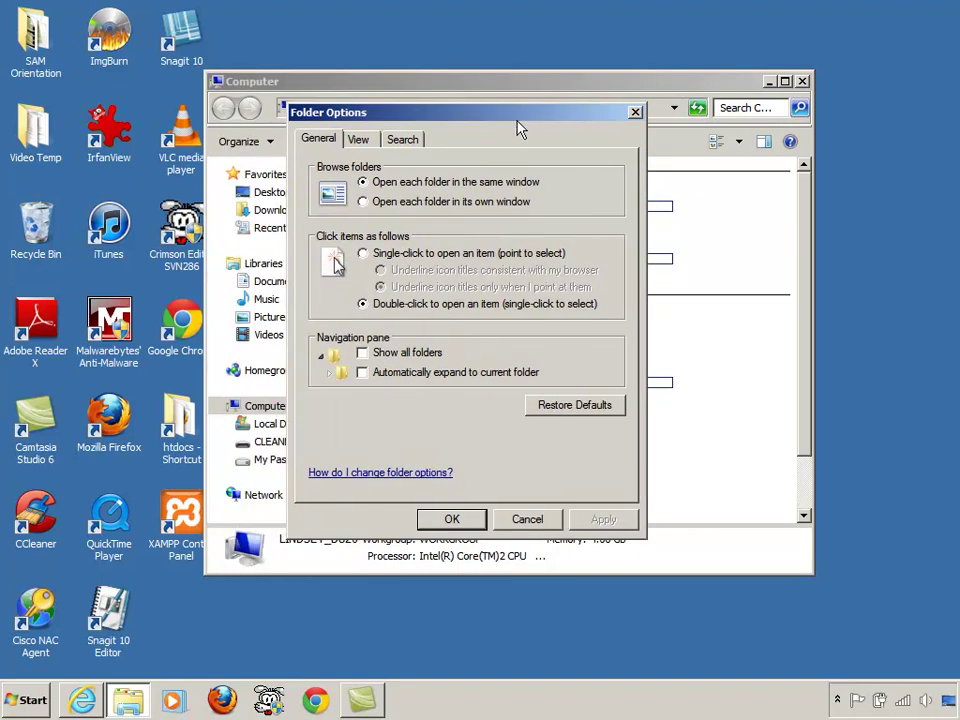
click(360, 142)
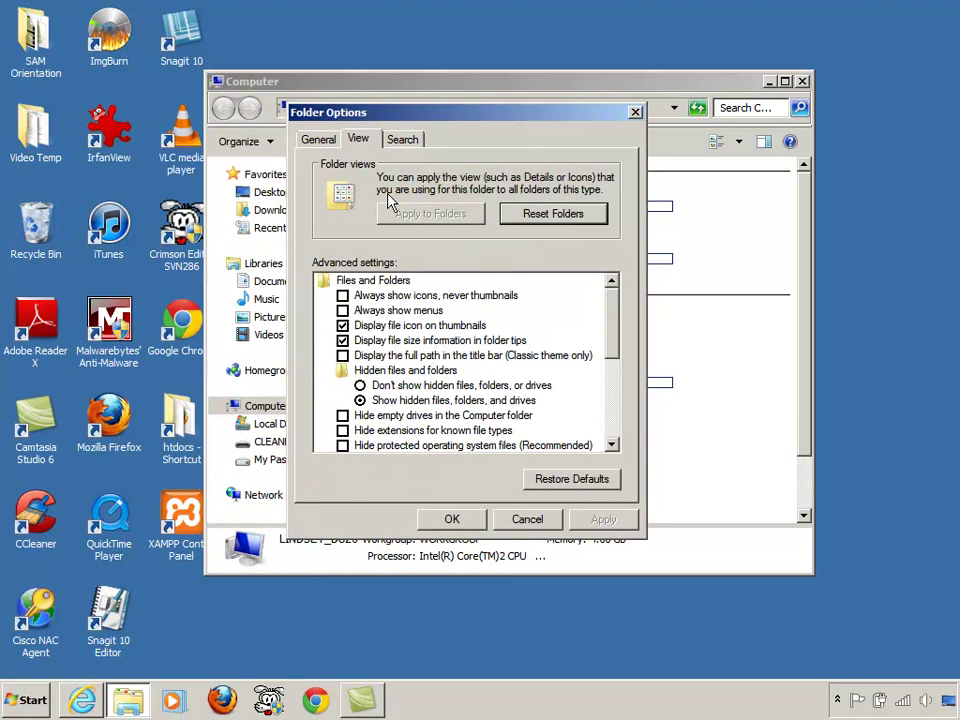
click(342, 430)
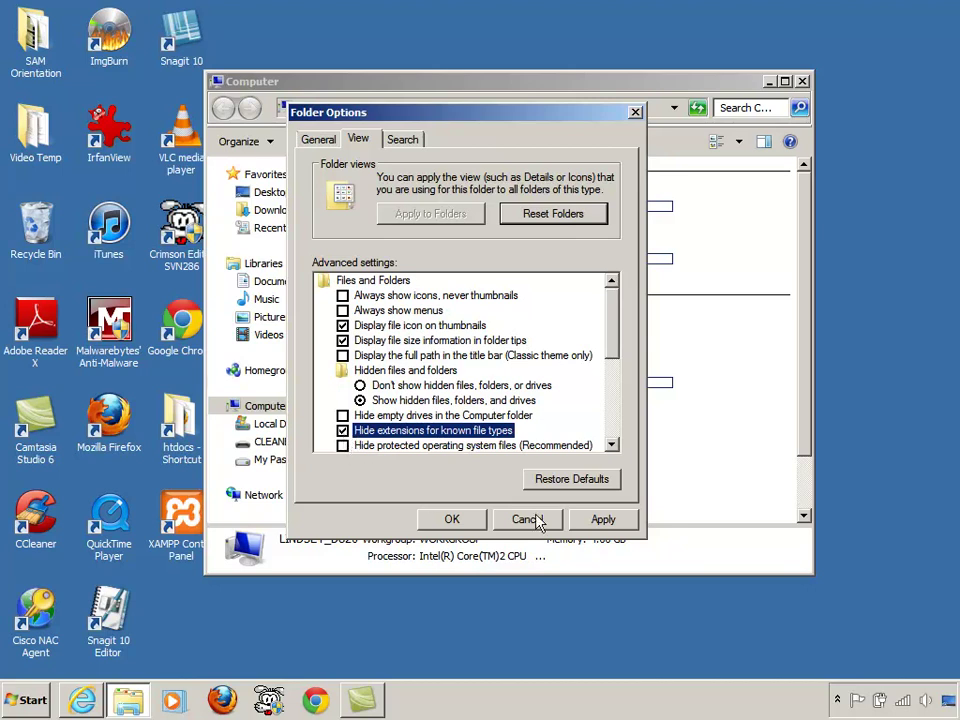
click(603, 520)
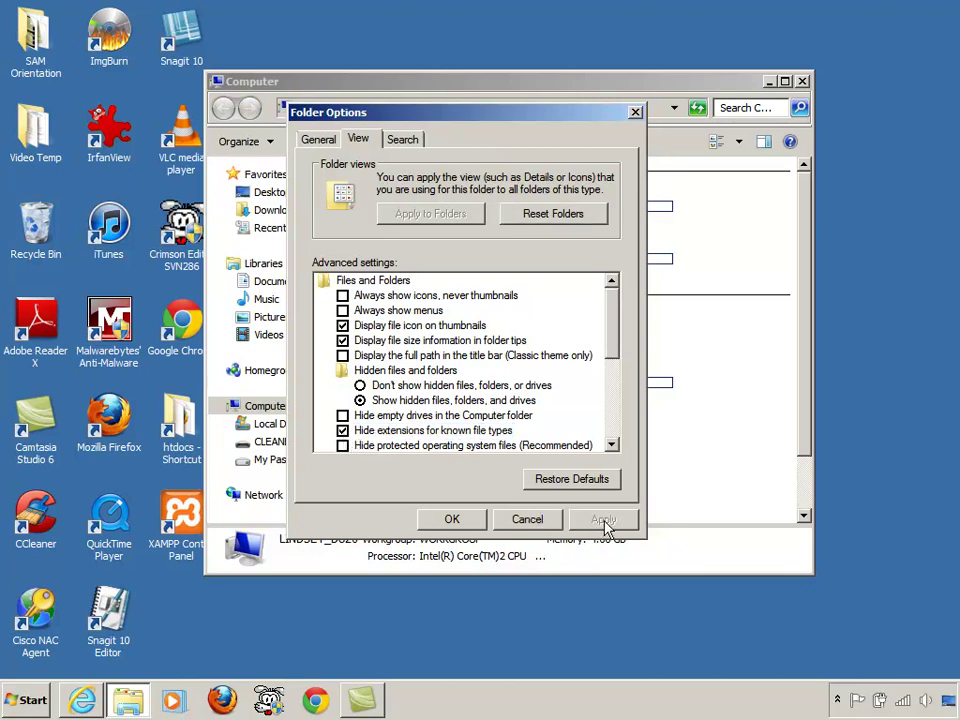
click(452, 520)
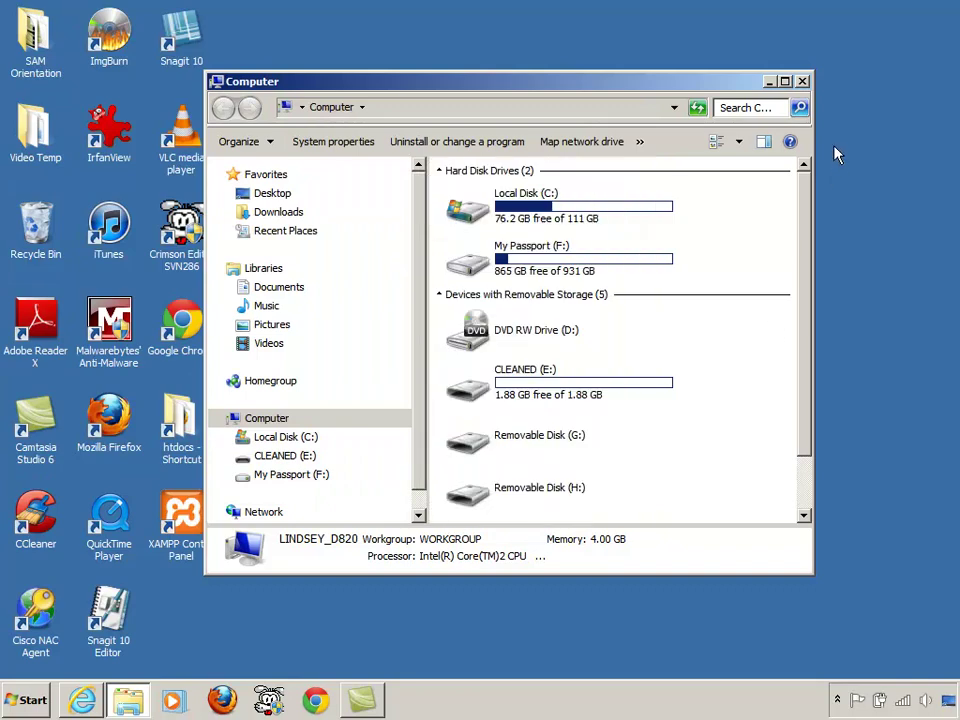
click(803, 81)
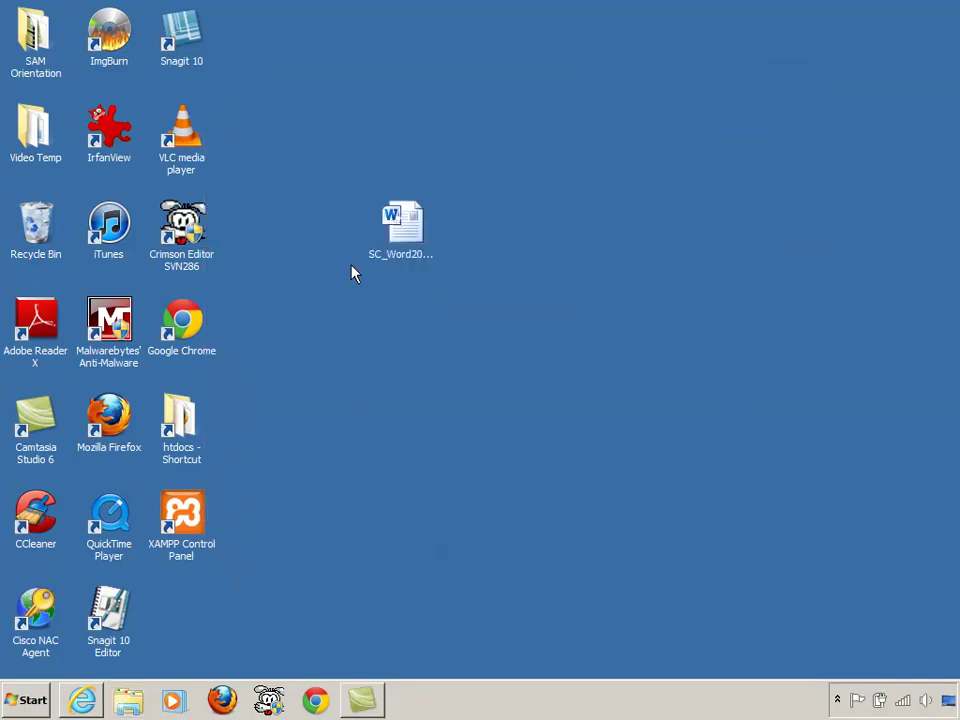
- Compare the Word document's name on the desktop with the submission file name required on the SAM assignment page
click(401, 230)
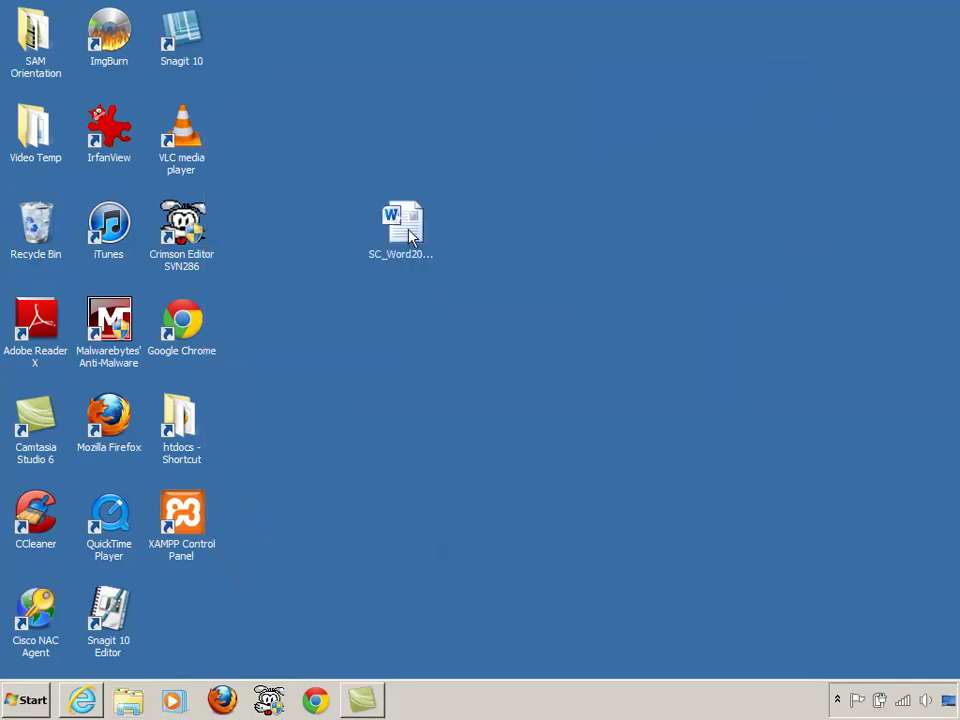
click(421, 318)
click(95, 699)
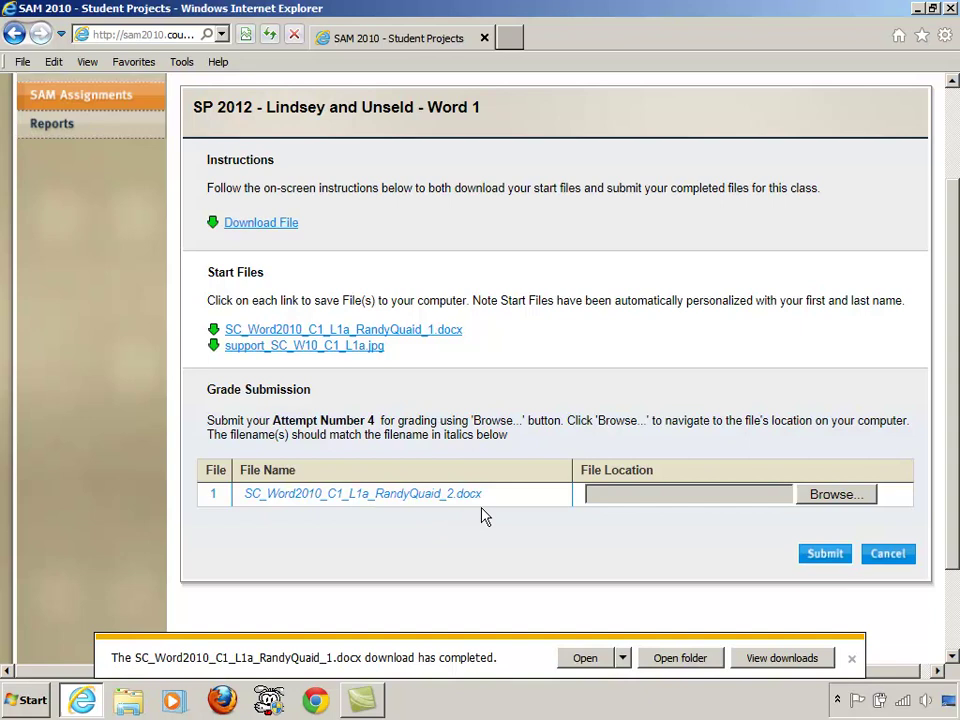
click(917, 8)
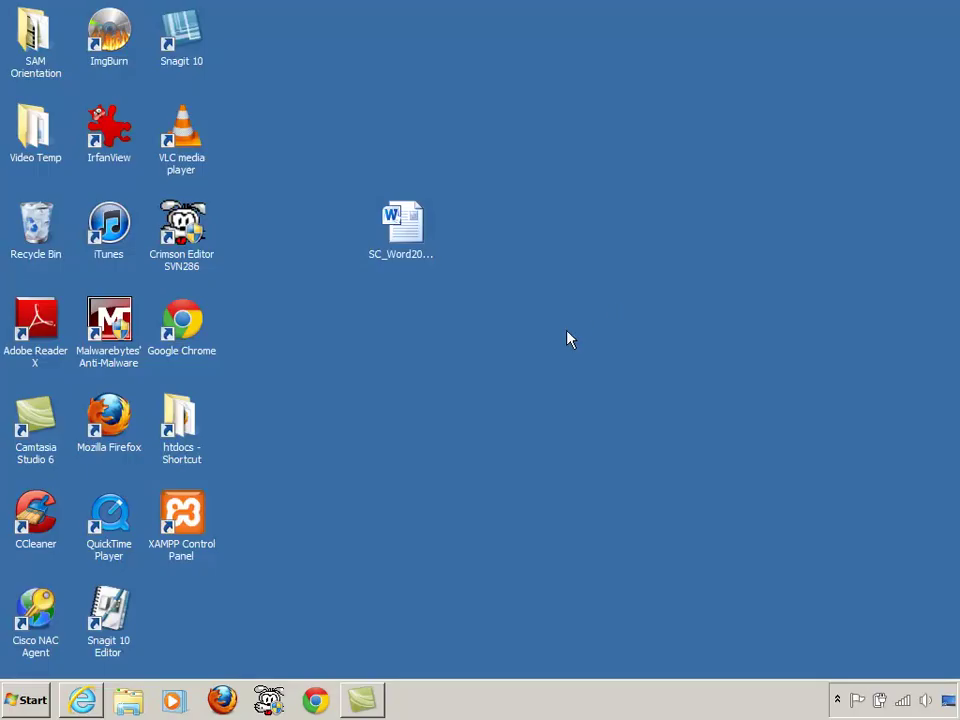
click(428, 270)
click(416, 356)
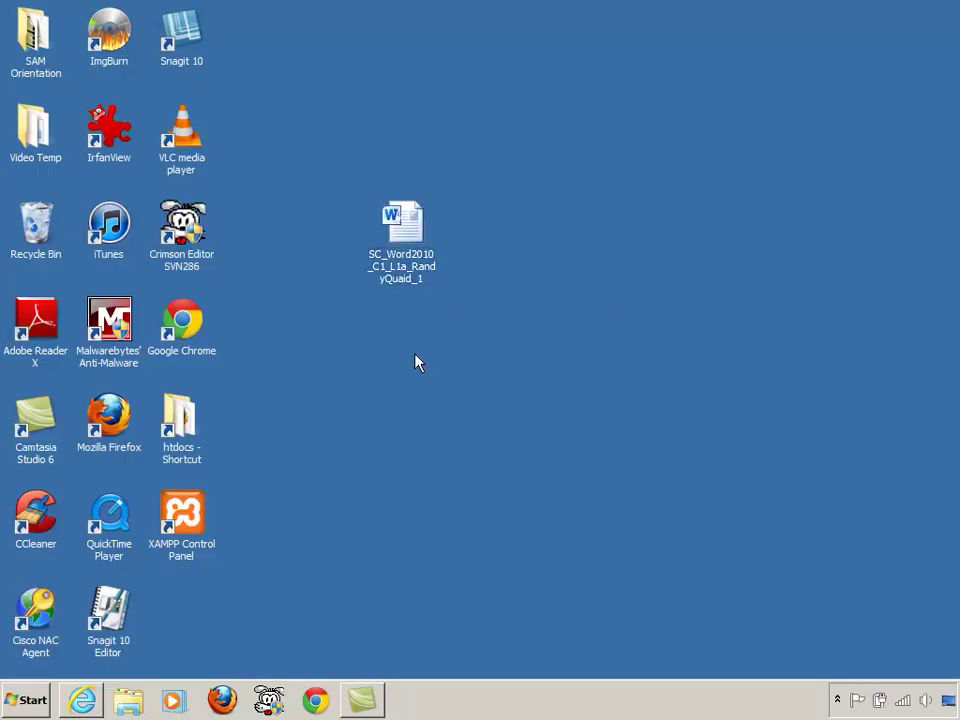
- Rename the Word document on the desktop by adding .docx to the end of its name
right_click(412, 272)
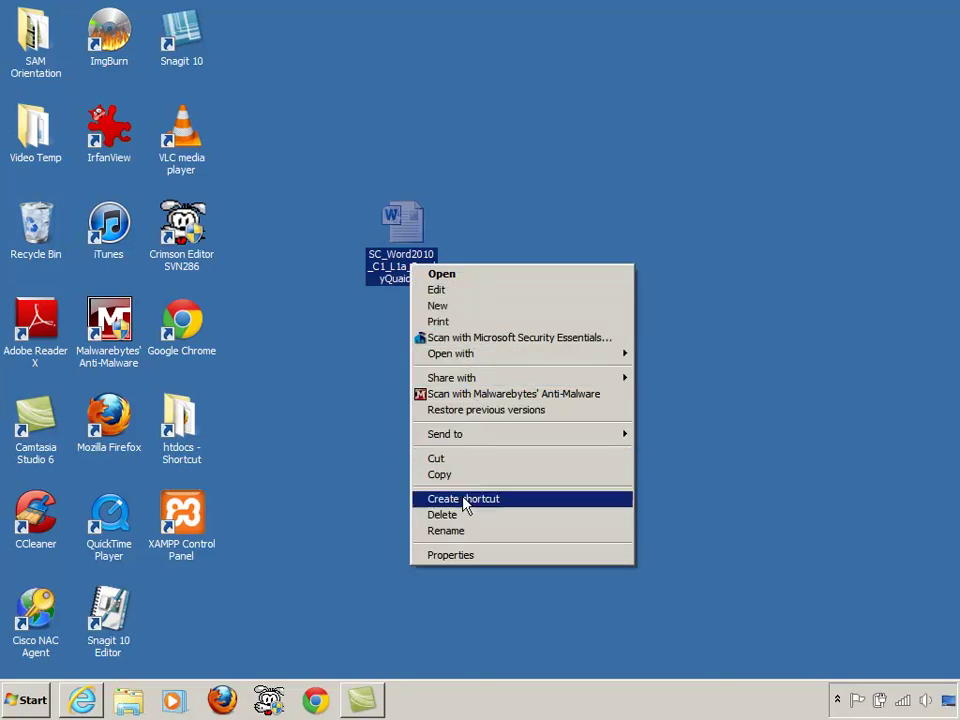
click(476, 531)
key(End)
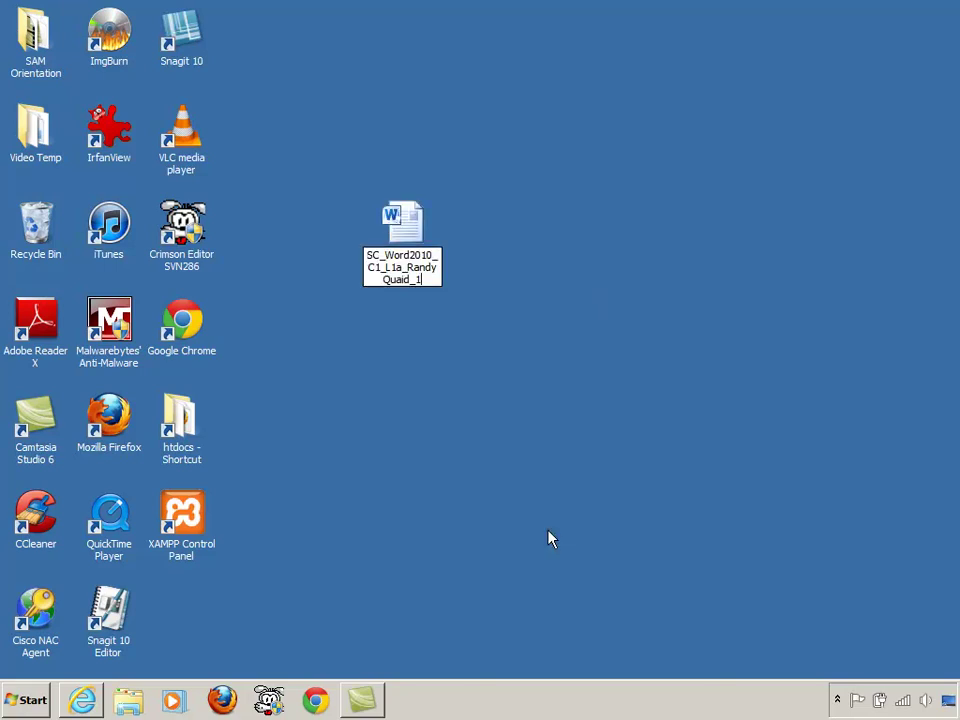
text(.docx)
key(Return)
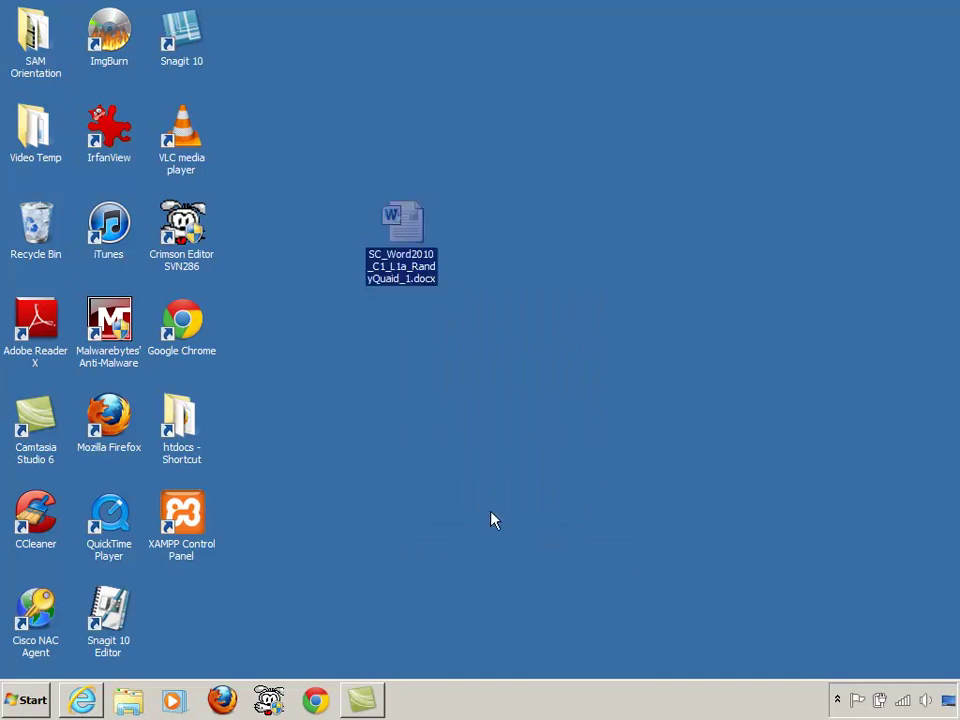
click(410, 365)
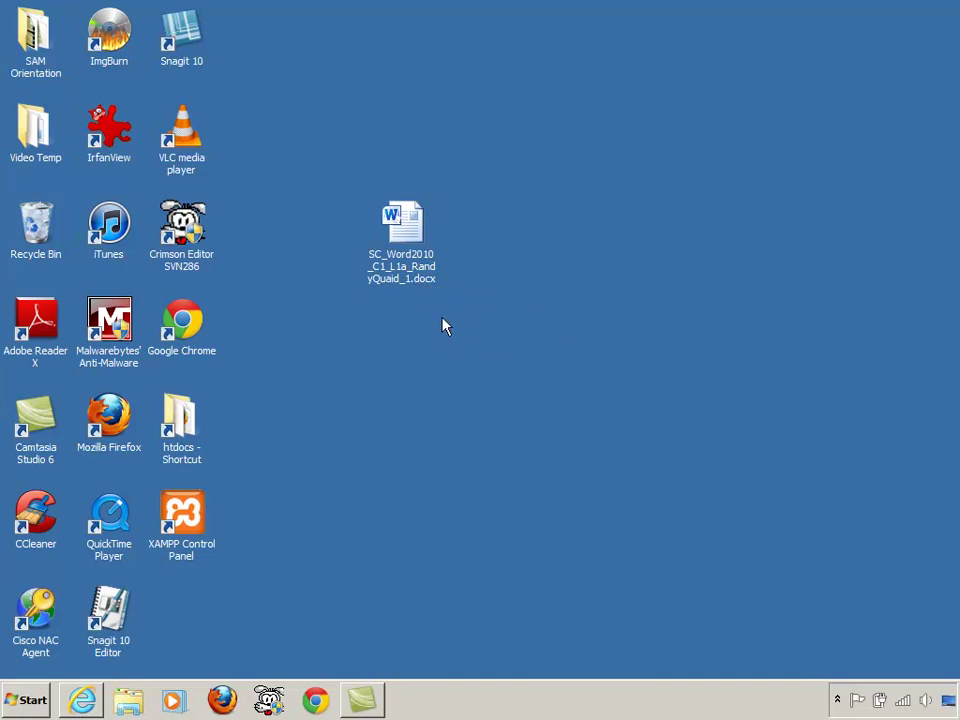
- Check the required submission file name on the SAM assignment page, and return to the desktop
click(82, 700)
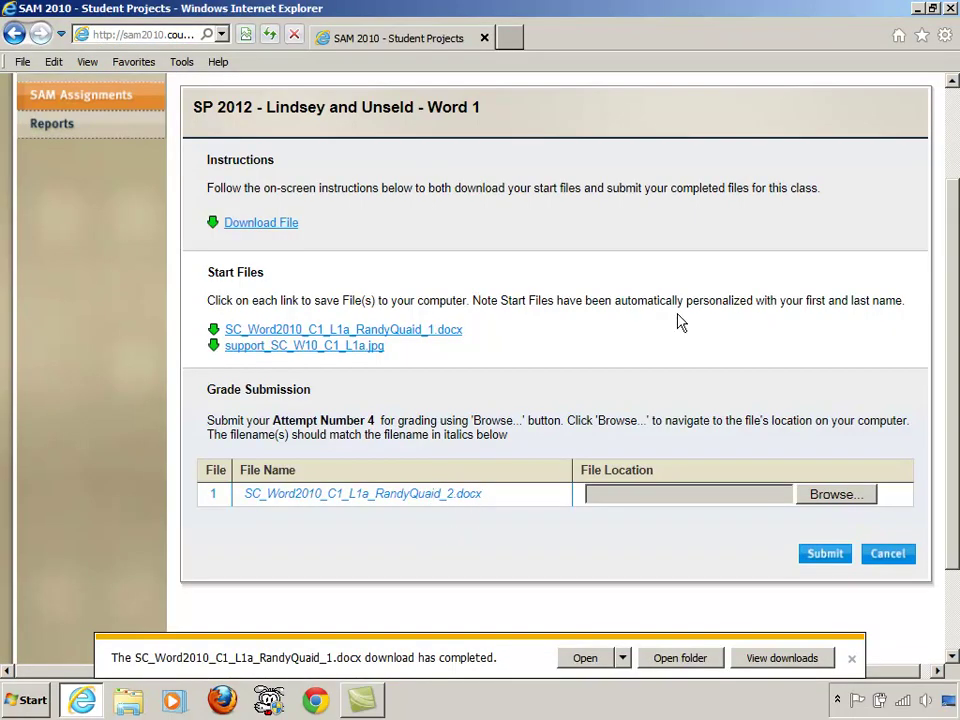
click(918, 10)
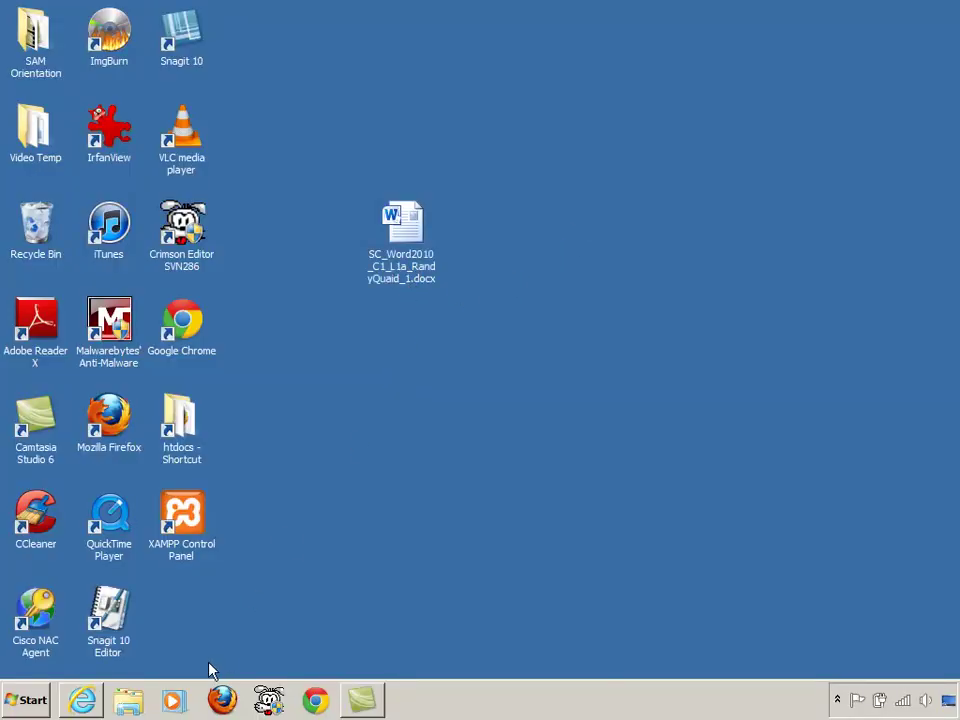
- Turn off hiding extensions for known file types in the folder options, and close the Libraries window
click(128, 700)
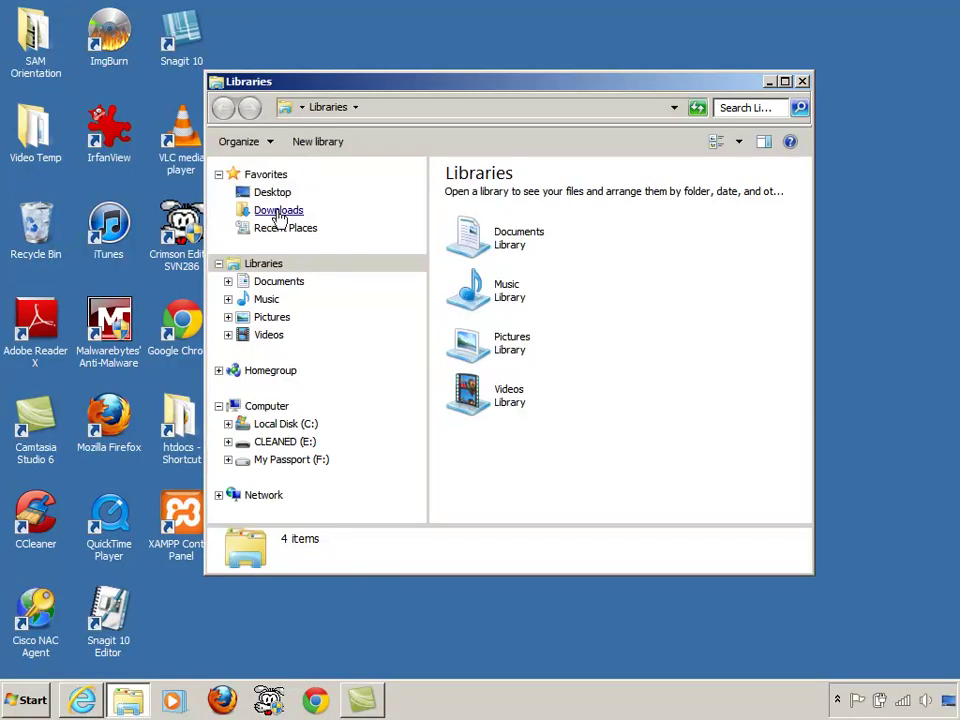
click(240, 141)
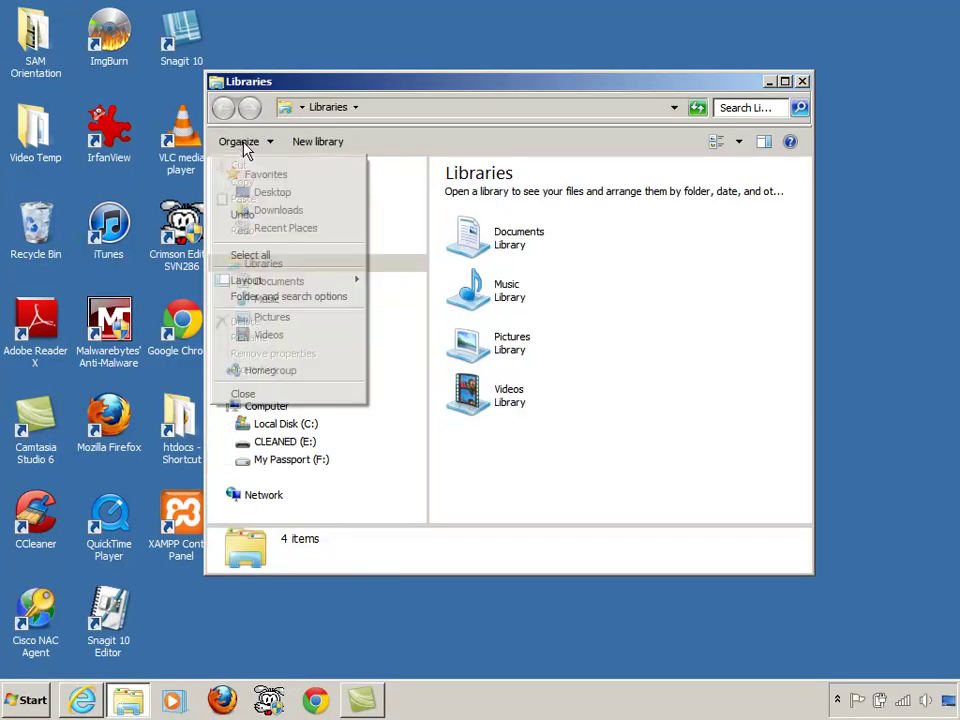
click(274, 298)
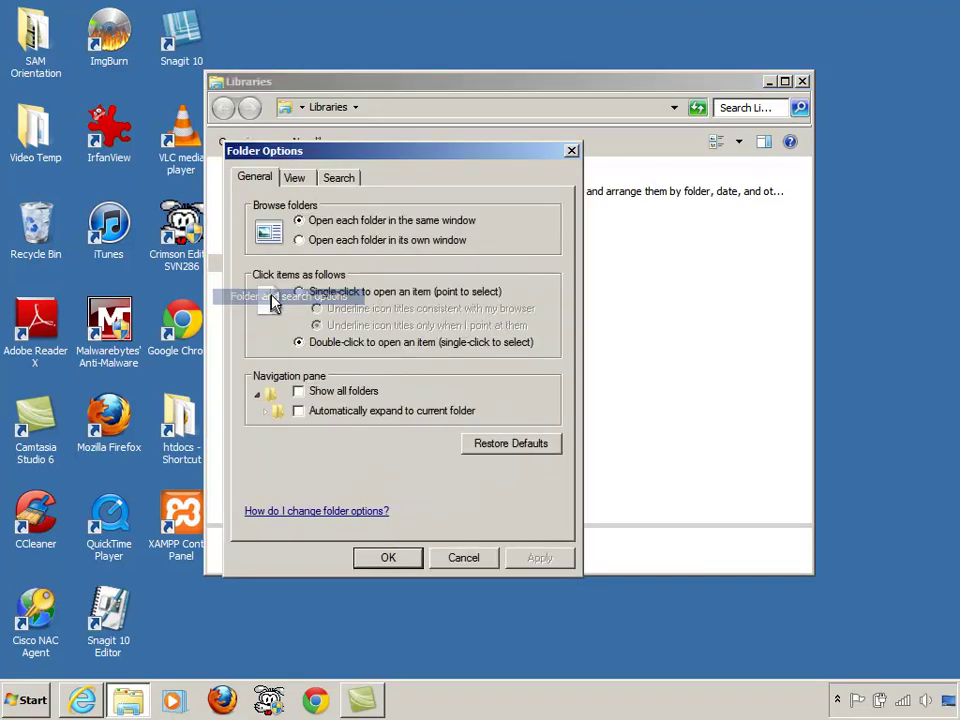
click(306, 186)
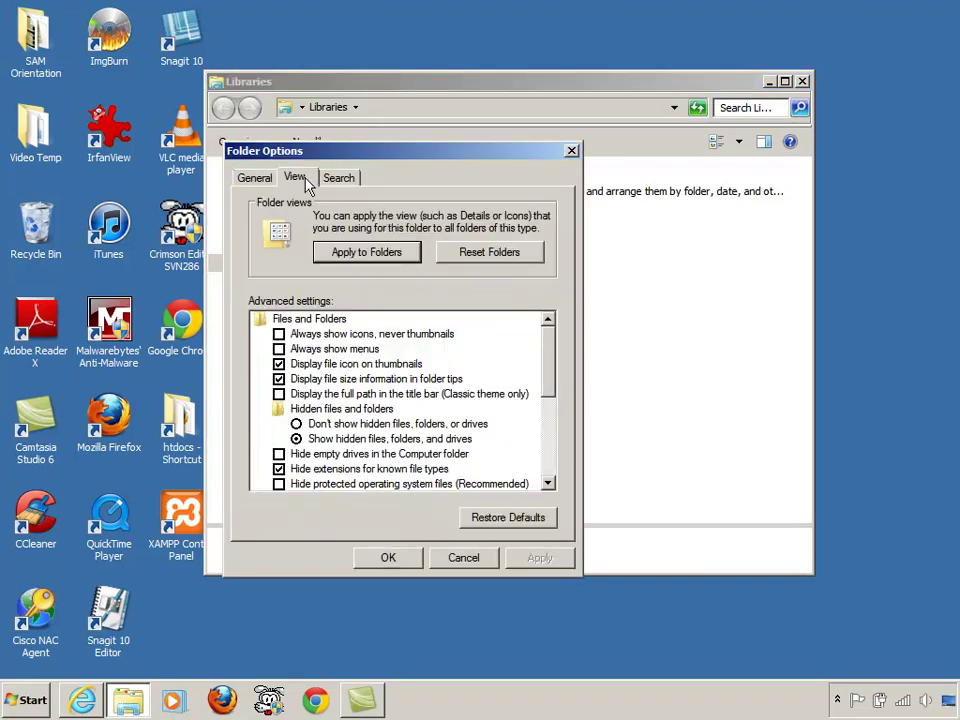
click(279, 469)
click(388, 557)
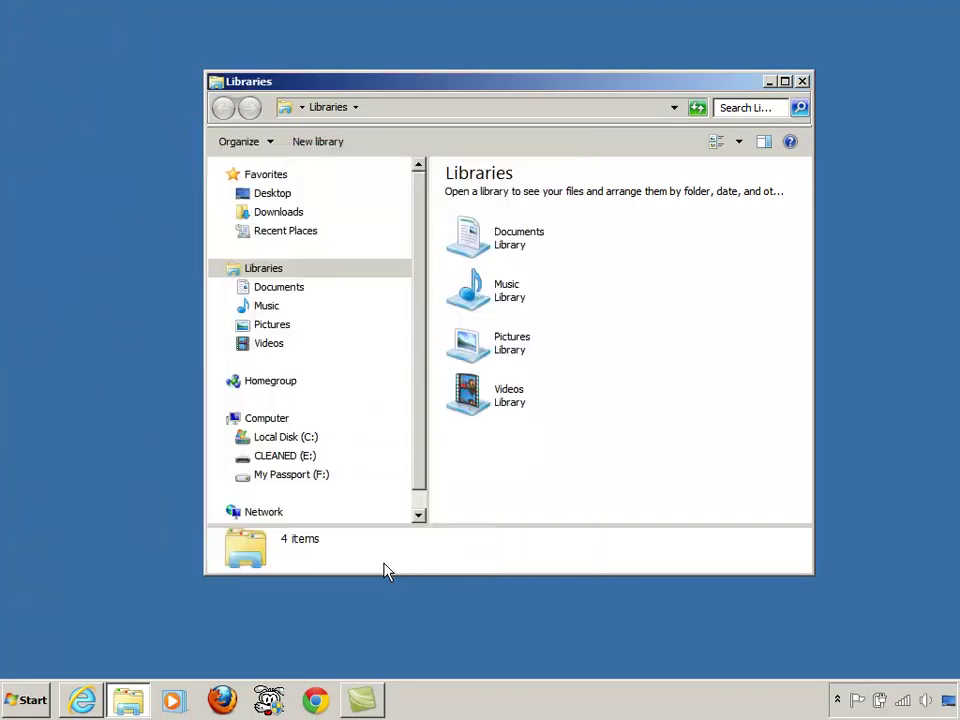
click(802, 81)
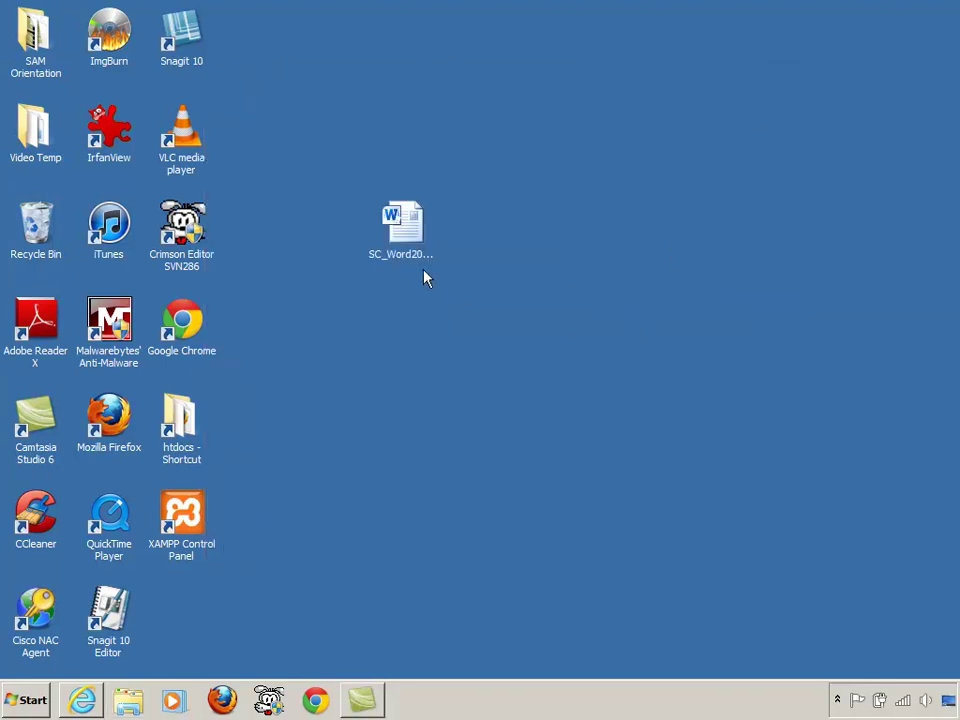
- Rename the Word document on the desktop by removing the duplicate .docx, so that its name ends in _1.docx
click(398, 288)
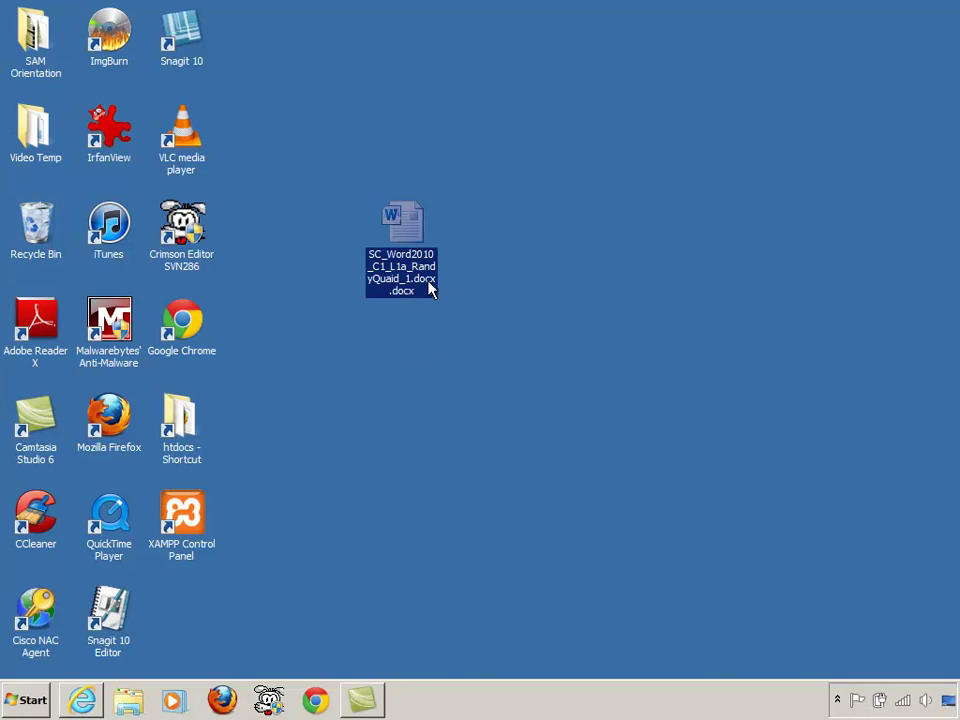
key(F2)
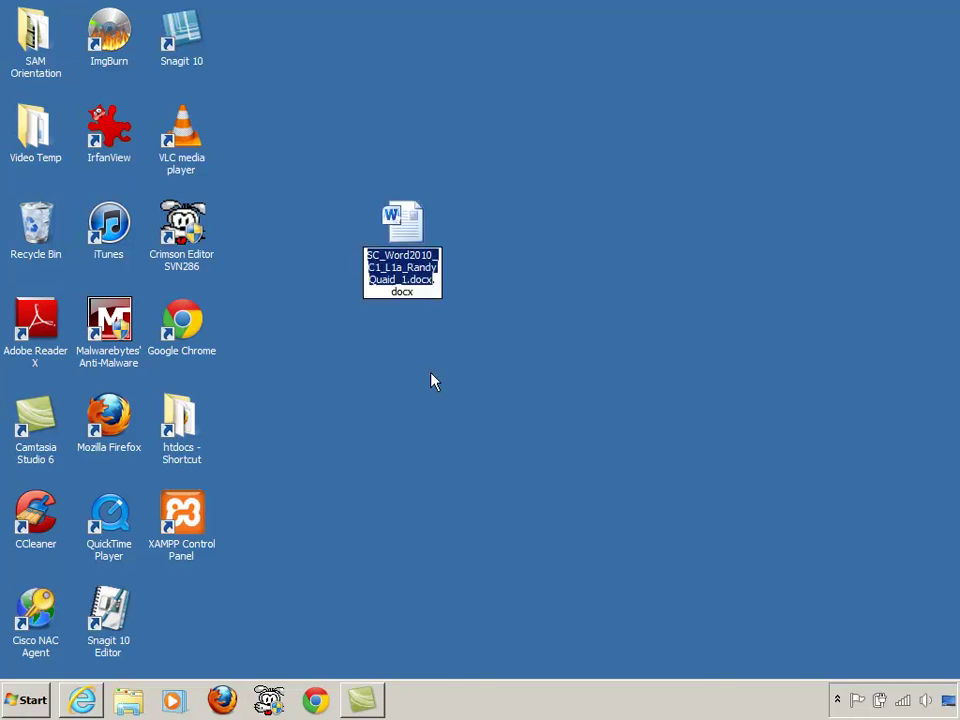
key(Right)
key(BackSpace)
key(BackSpace)
key(BackSpace)
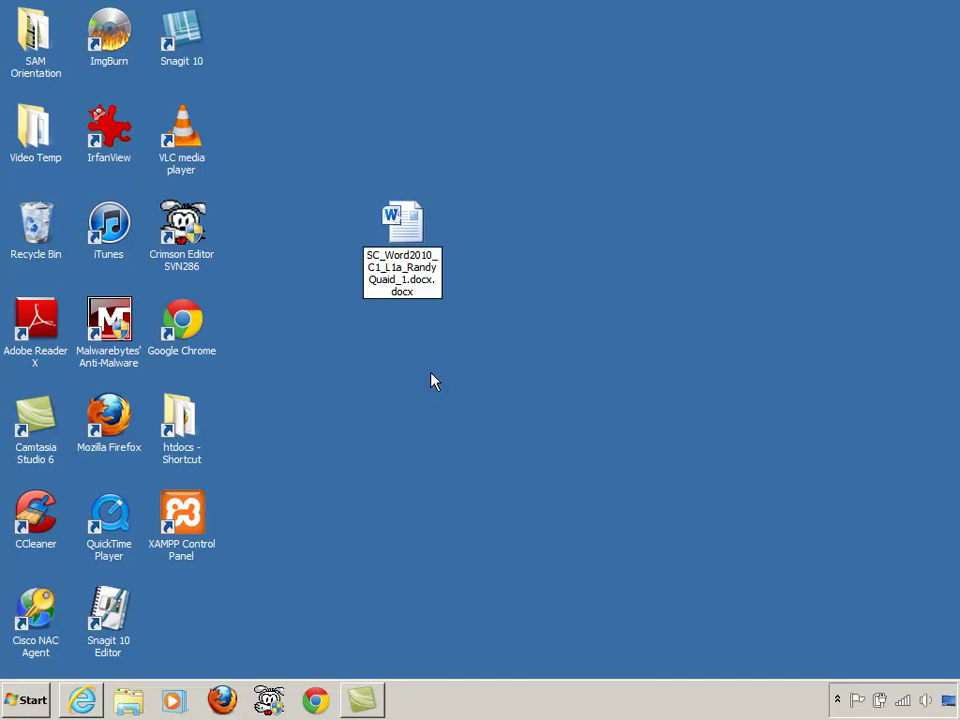
key(BackSpace)
key(BackSpace)
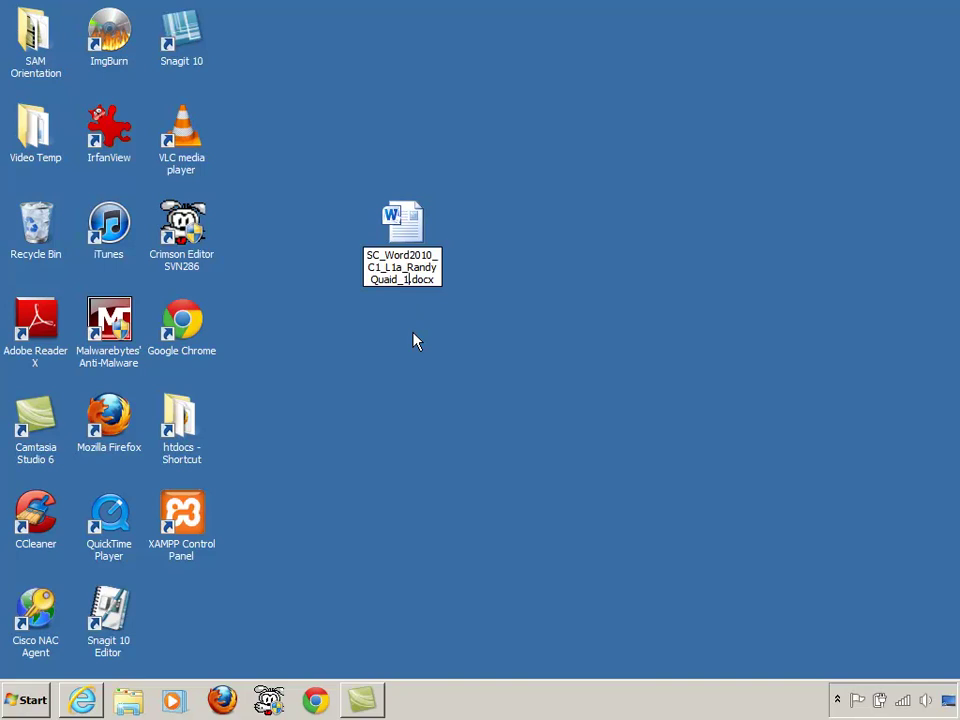
key(Return)
right_click(413, 266)
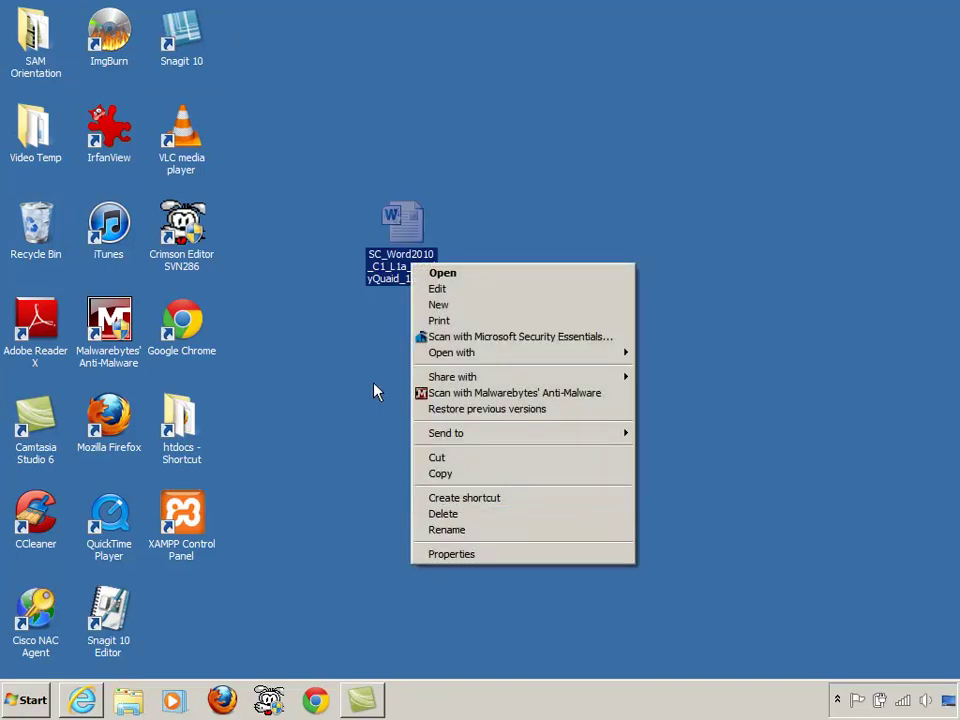
click(398, 390)
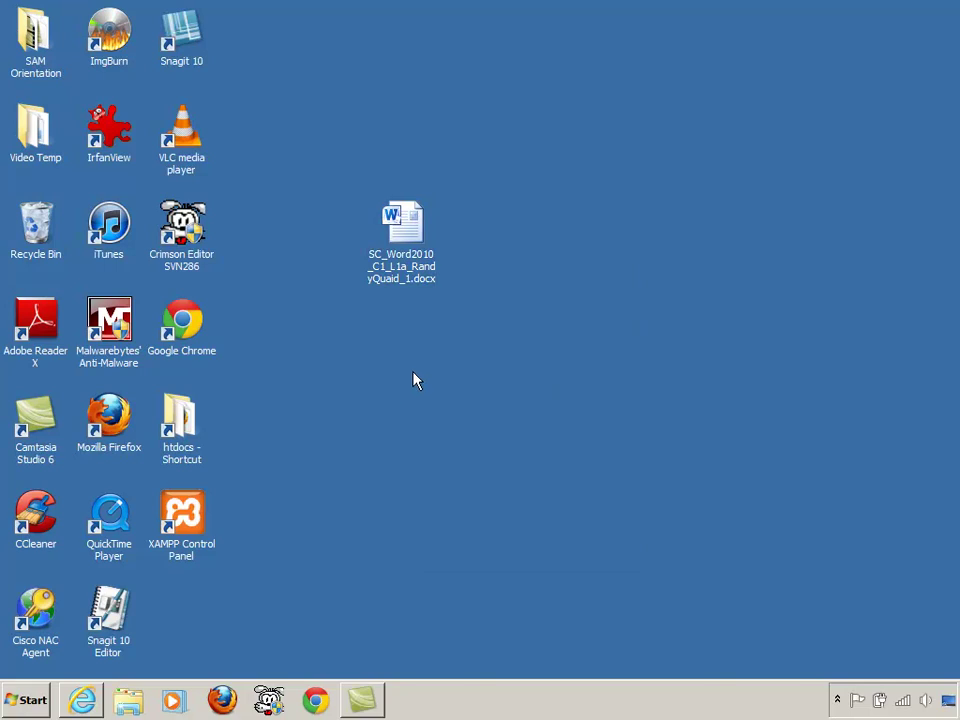
mouse_move(420, 287)
- Review the setting for hiding extensions for known file types in the folder options, and close the Libraries window without changes
click(128, 700)
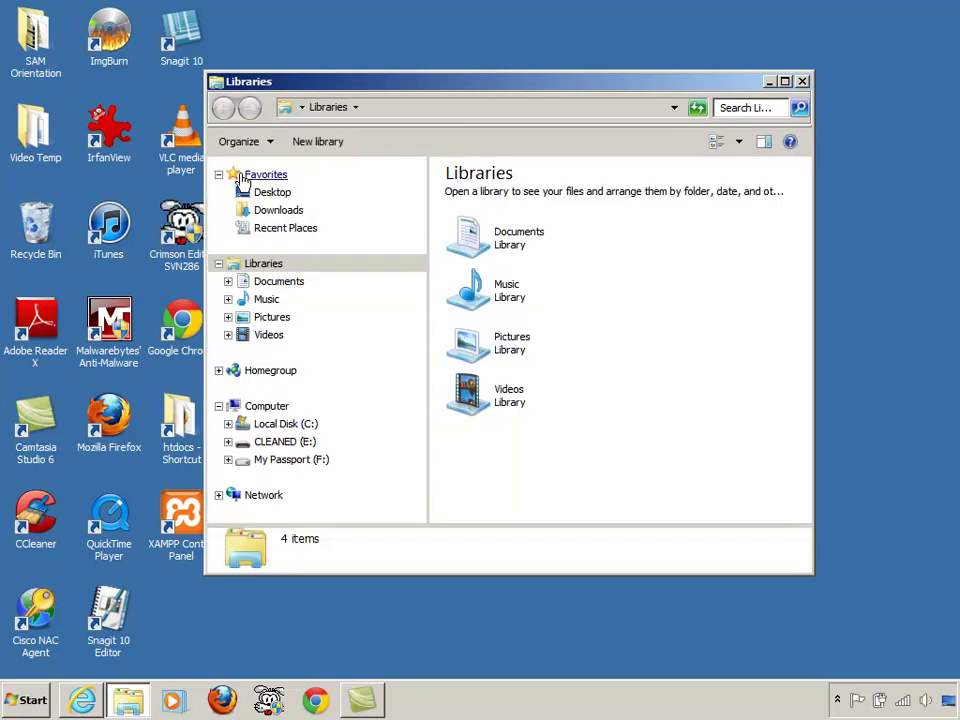
click(251, 142)
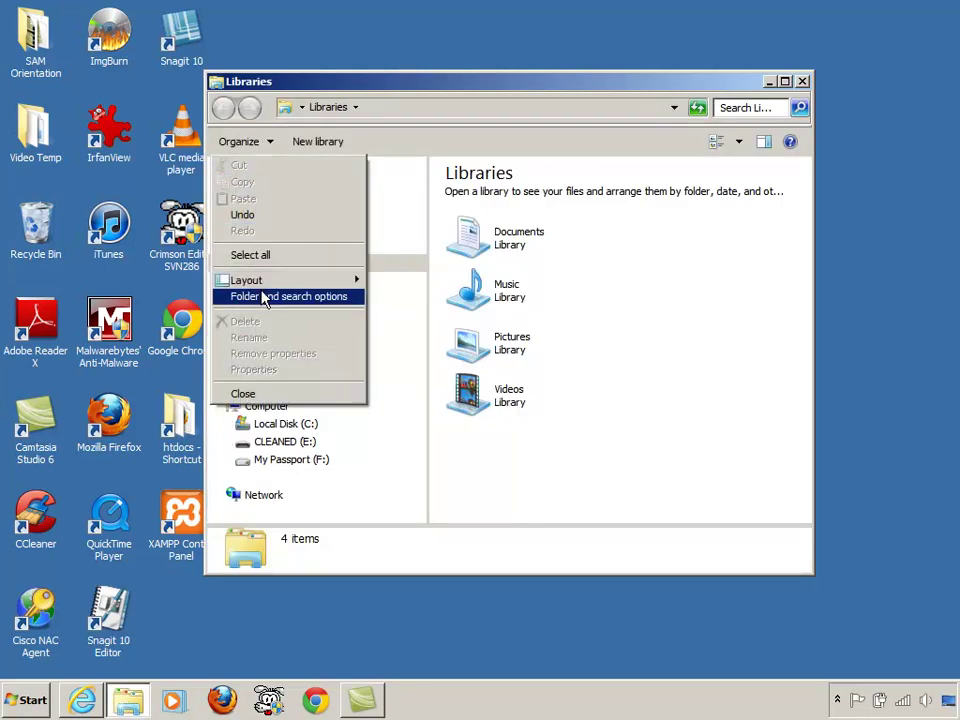
click(264, 297)
click(296, 180)
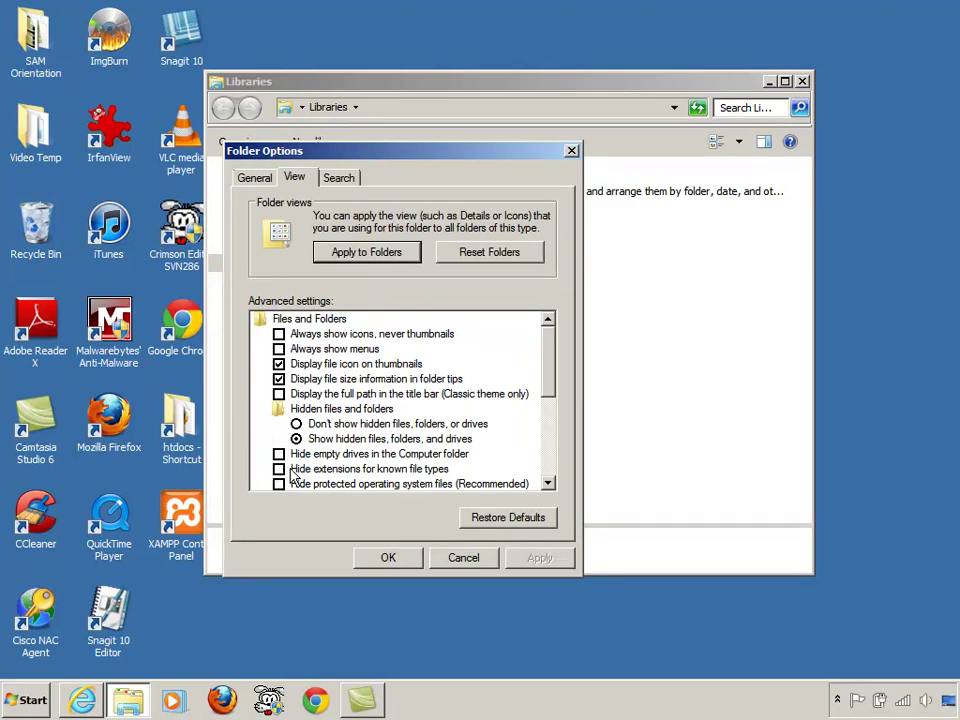
click(463, 558)
click(802, 82)
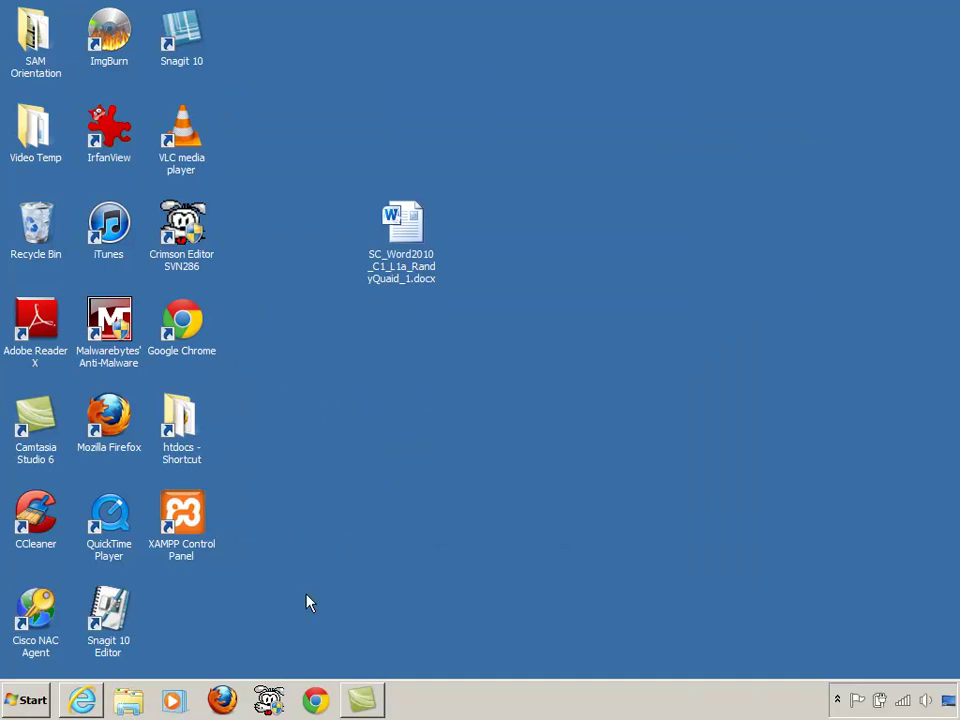
- Bring up the SAM assignment page in Internet Explorer to examine the submission file name under Grade Submission
click(84, 700)
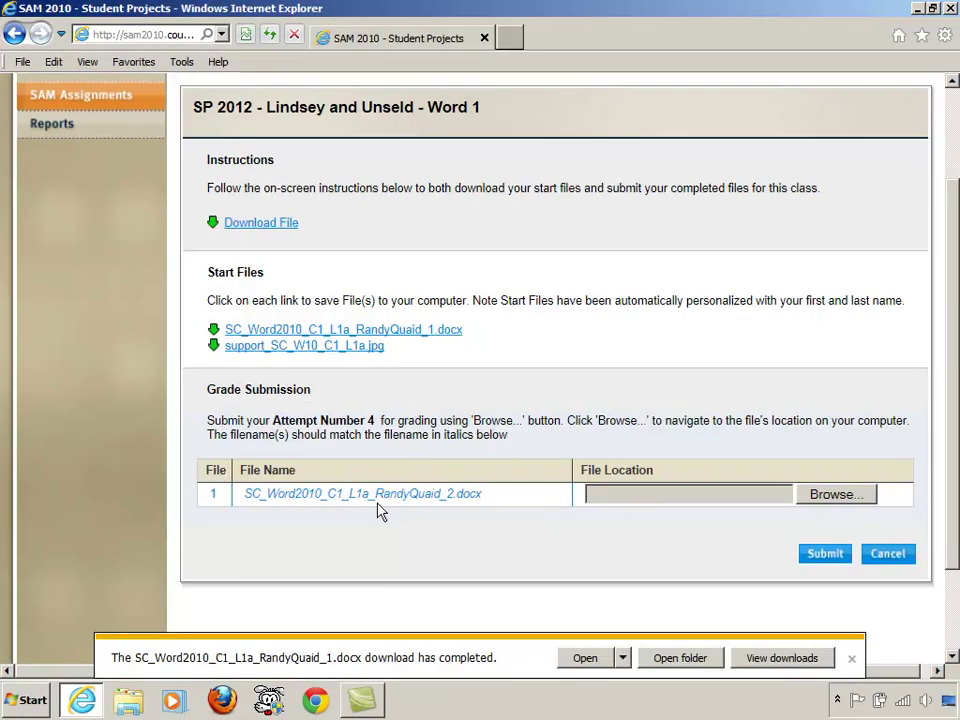